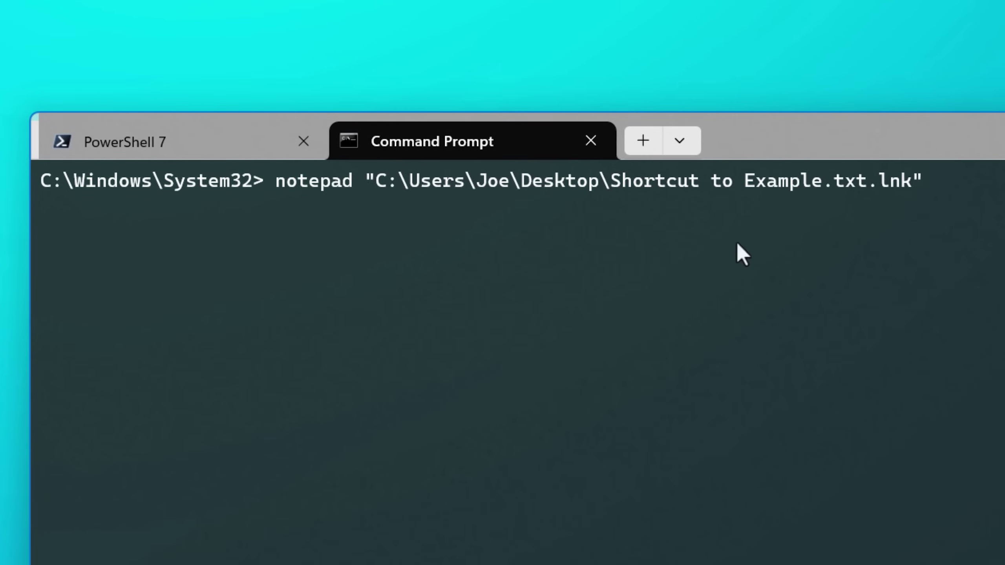
Run the notepad command to open Shortcut to Example.txt.lnk as raw text in Notepad.
{"action": "key", "text": "Return"}
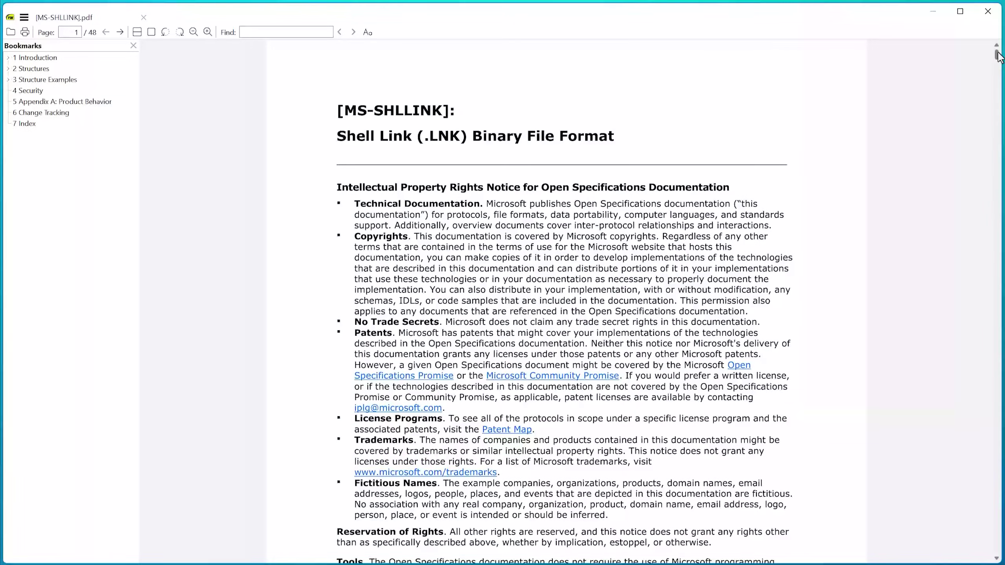
Scroll through the shortcut file's raw binary contents in Notepad.
{"action": "left_click_drag", "start_coordinate": [998, 55], "coordinate": [990, 188]}
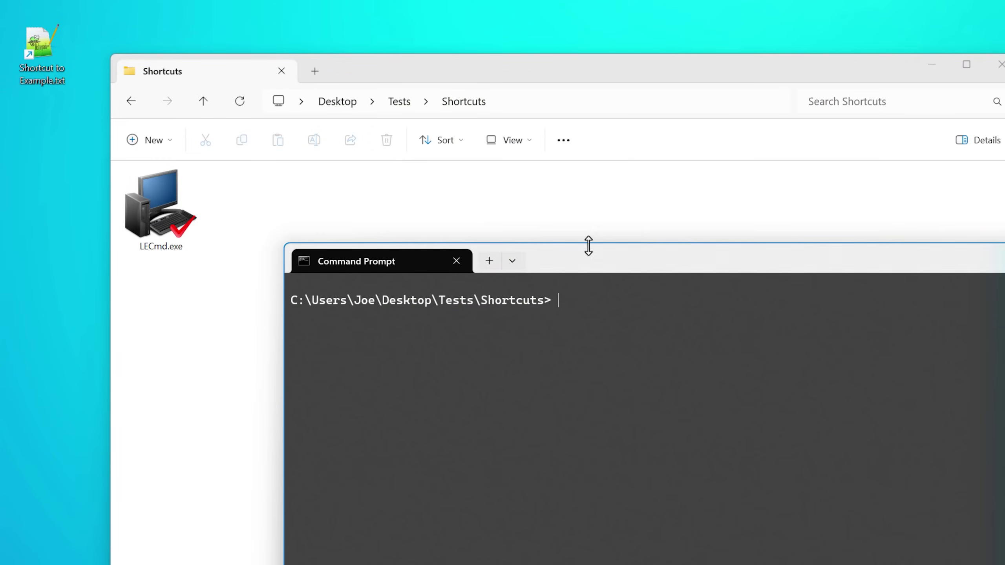
Run lecmd -f on the quoted Shortcut to Example.txt.lnk path and review the output.
{"action": "left_click", "coordinate": [592, 356]}
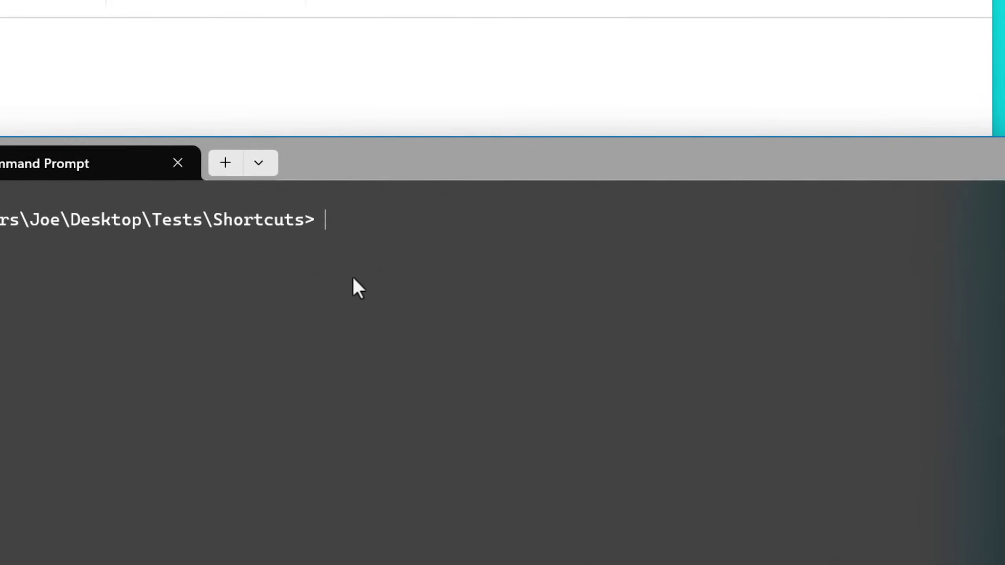
{"action": "type", "text": "lecmd -f"}
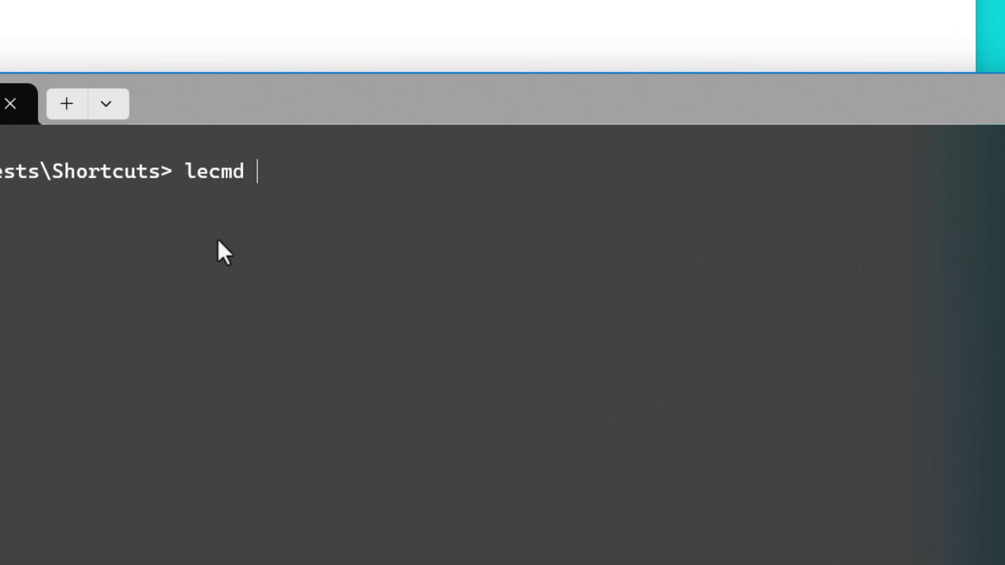
{"action": "type", "text": "\"C:\\Users\\Joe\\Desktop\\Shortcut to Example.txt.lnk\""}
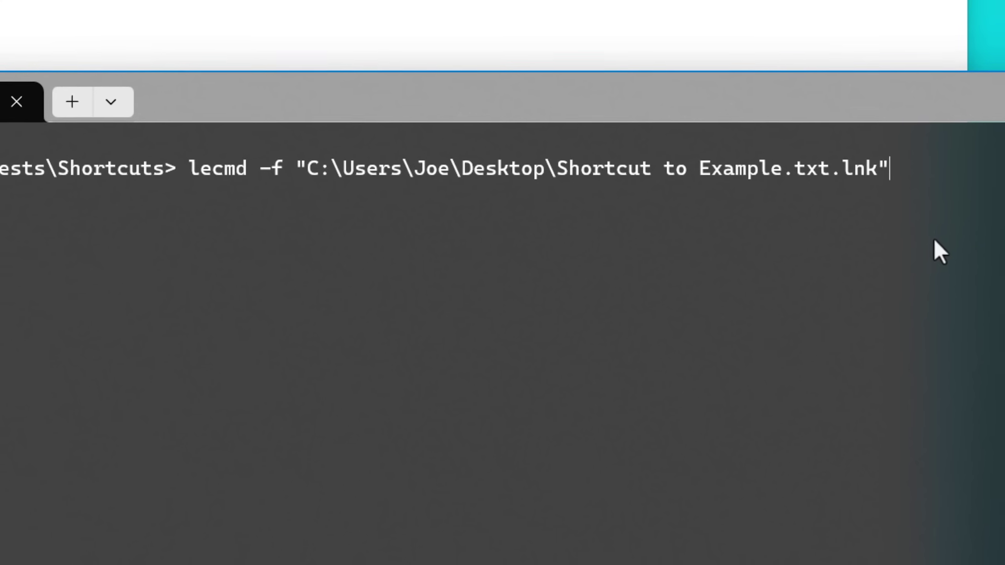
{"action": "key", "text": "Return"}
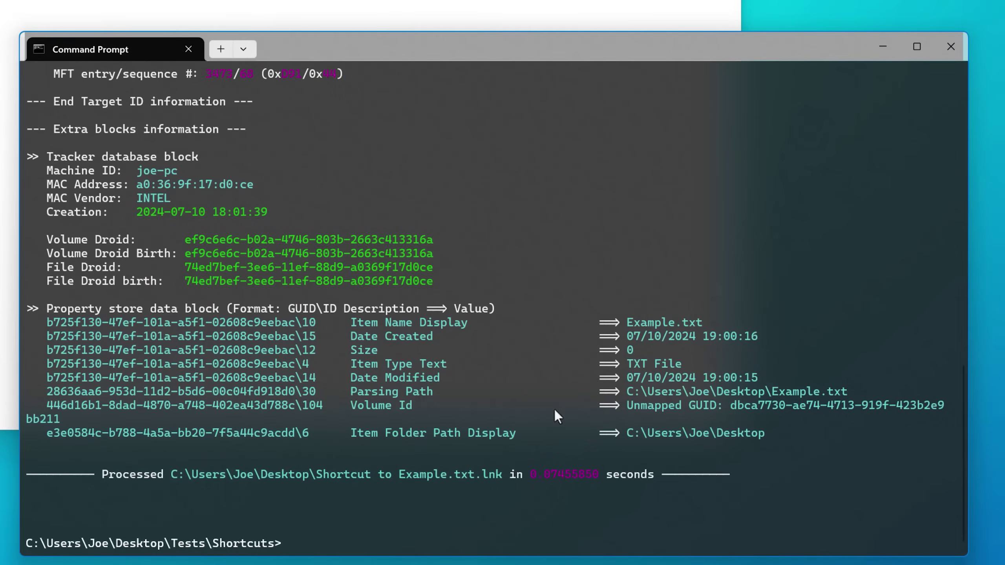
{"action": "scroll", "coordinate": [558, 416], "scroll_direction": "up", "scroll_amount": 14}
{"action": "scroll", "coordinate": [601, 385], "scroll_direction": "down", "scroll_amount": 4}
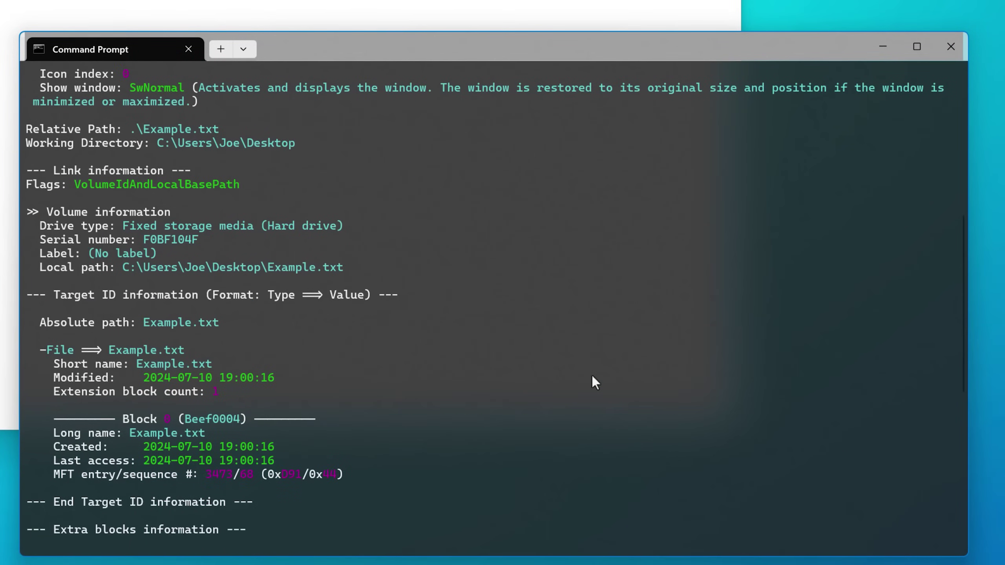
{"action": "scroll", "coordinate": [591, 374], "scroll_direction": "down", "scroll_amount": 10}
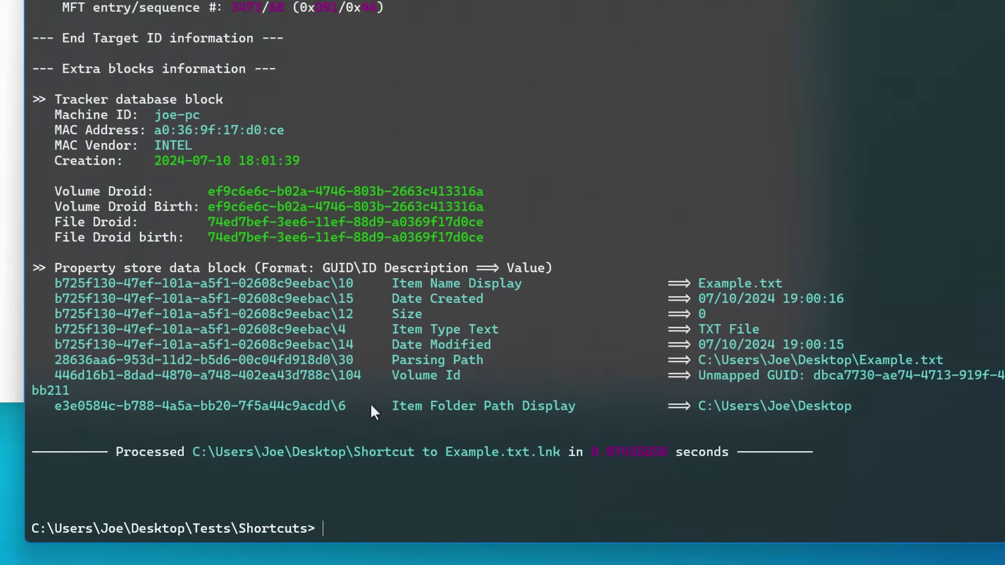
Select and copy the Property store data block from LECmd's output.
{"action": "left_click_drag", "start_coordinate": [16, 265], "coordinate": [891, 409]}
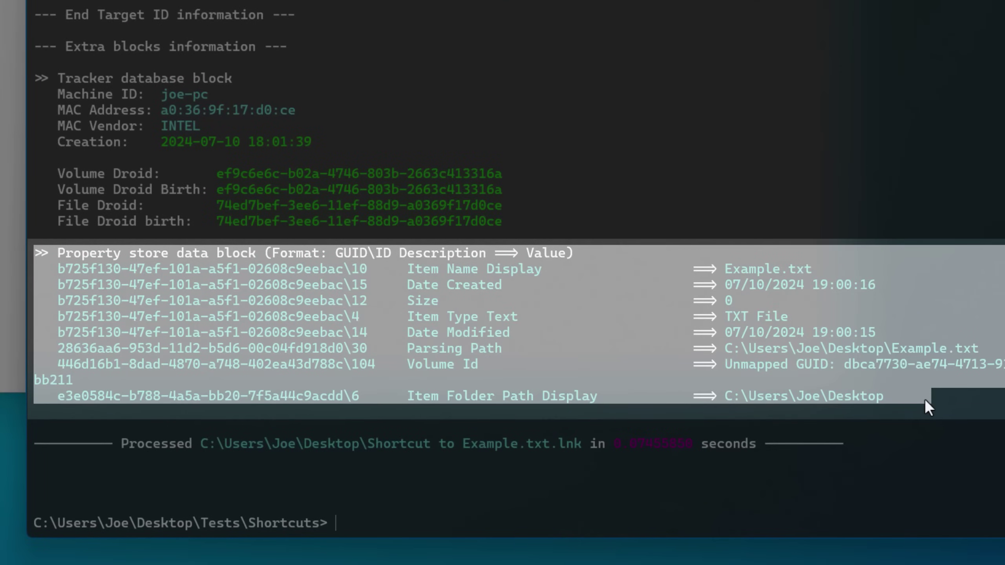
{"action": "key", "text": "ctrl+c"}
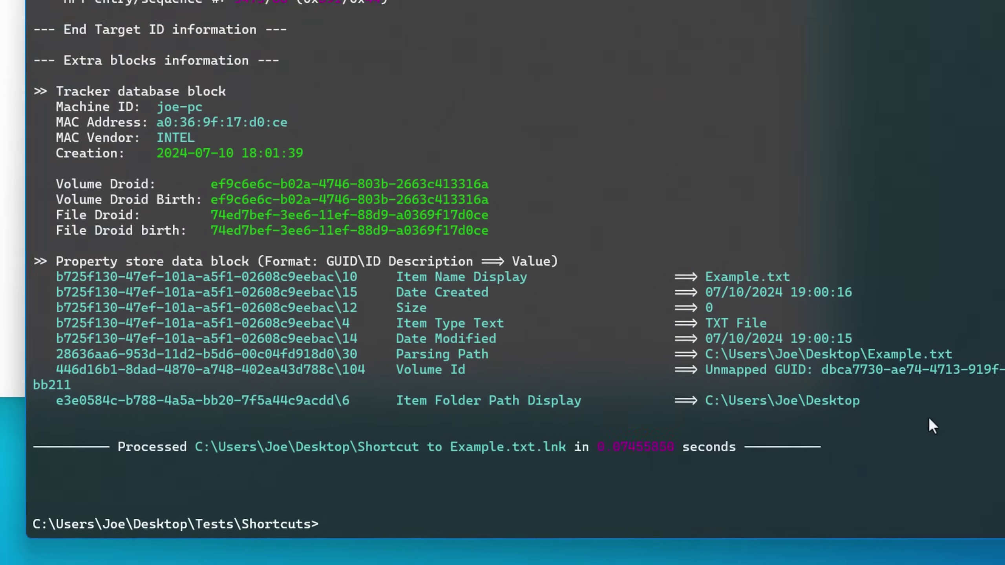
{"action": "left_click_drag", "start_coordinate": [956, 447], "coordinate": [934, 347]}
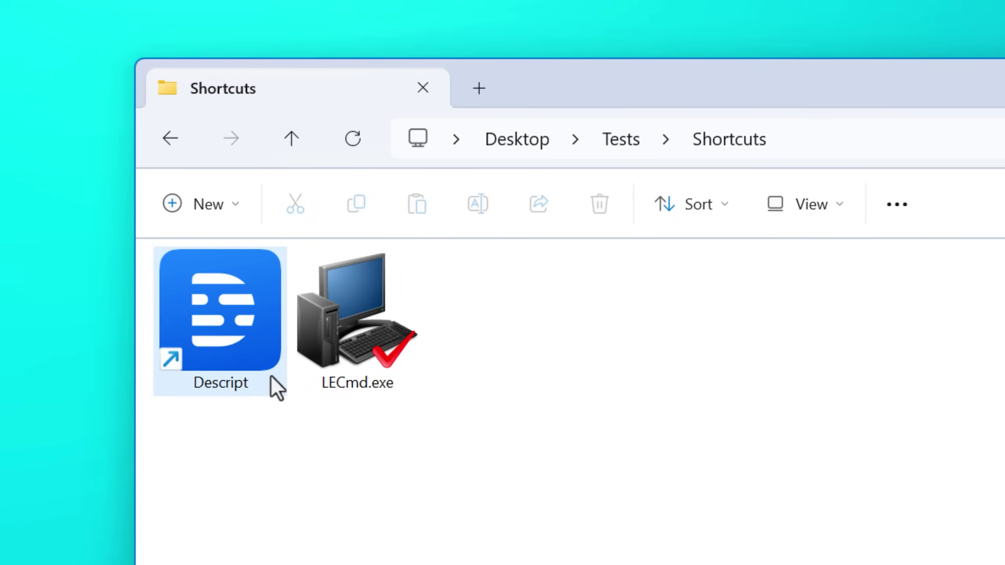
Select the full Target path in the Descript shortcut's Properties.
{"action": "left_click", "coordinate": [256, 316]}
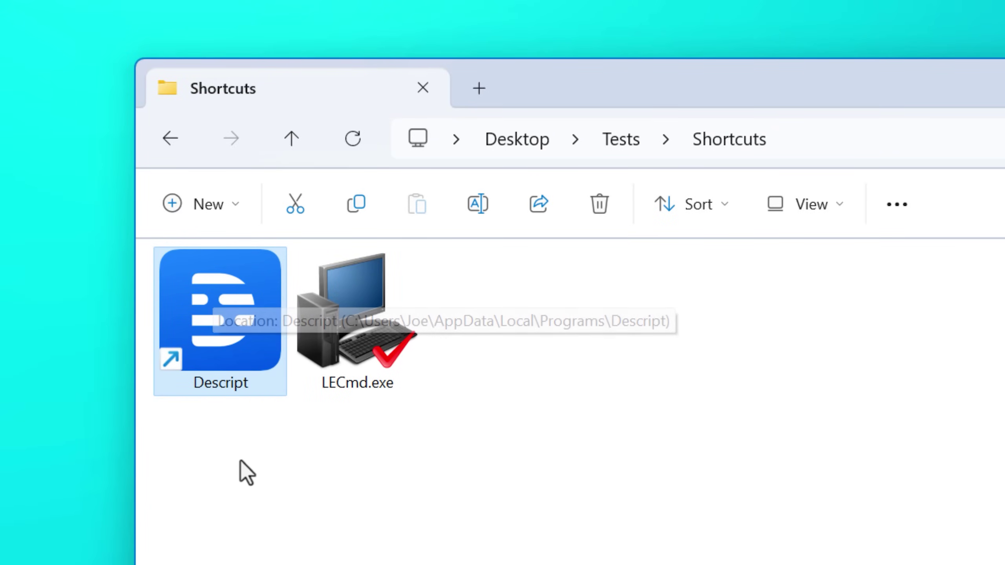
{"action": "left_click", "coordinate": [265, 341], "text": "alt"}
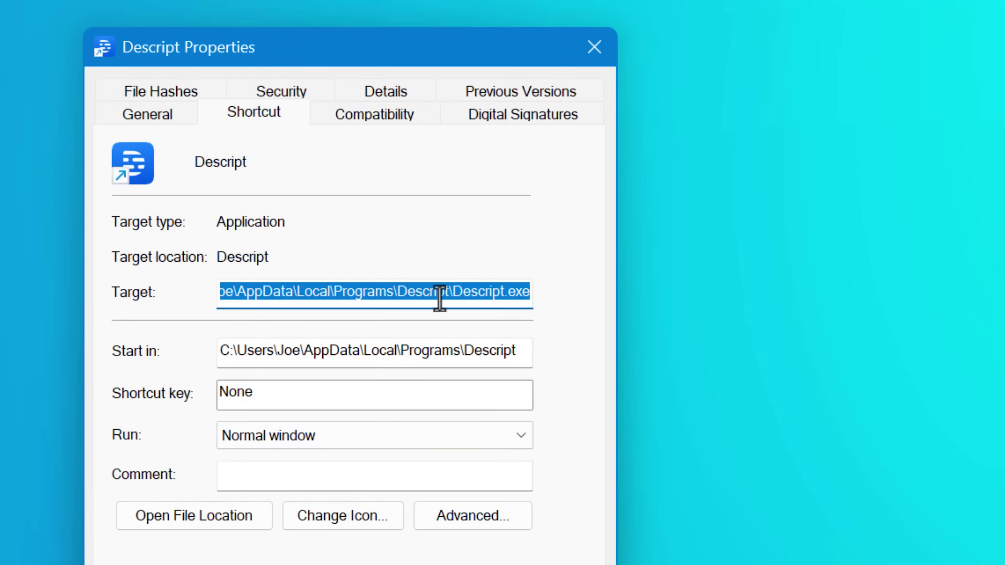
{"action": "left_click", "coordinate": [440, 298]}
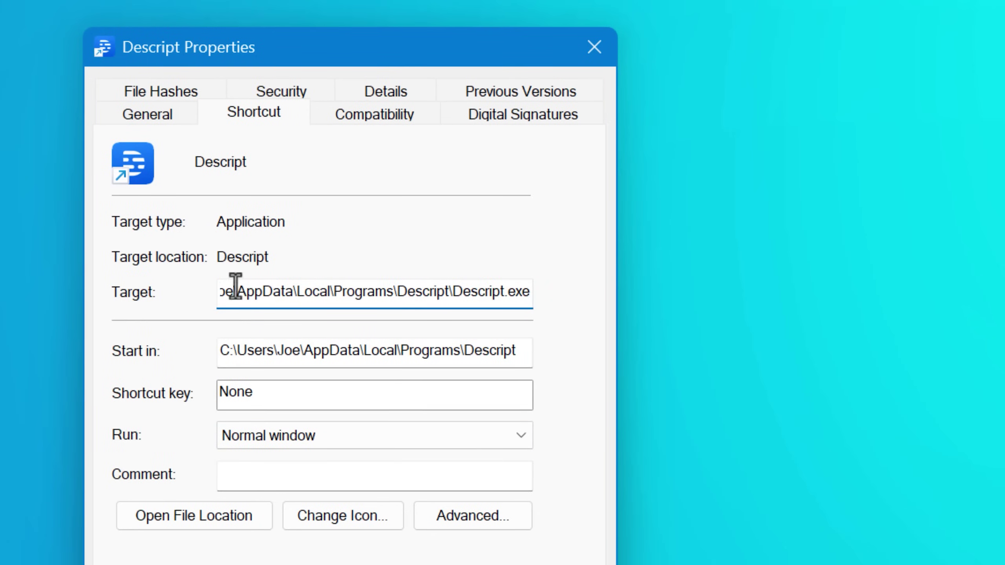
{"action": "double_click", "coordinate": [505, 300]}
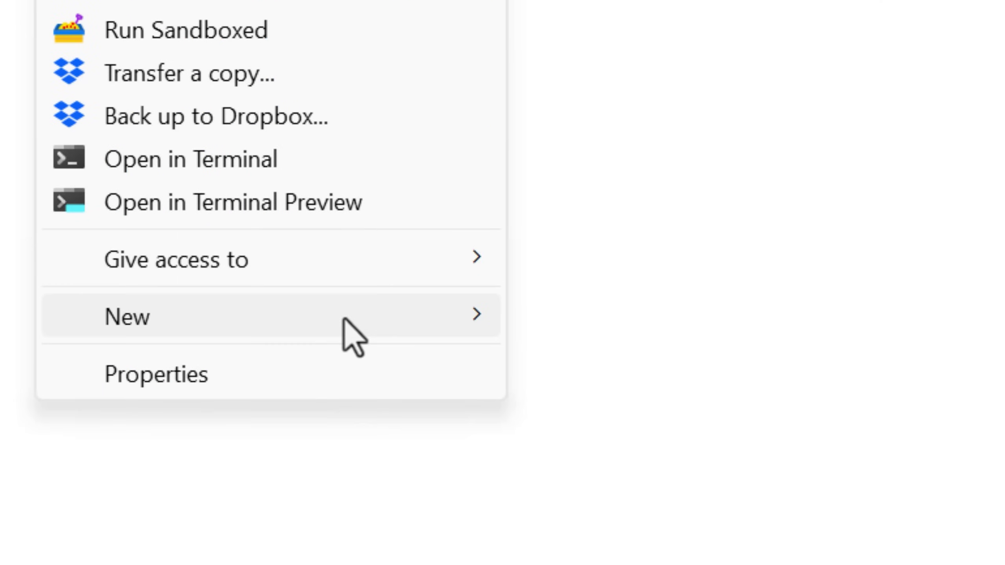
Create a Descript2 shortcut from the pasted Descript.exe path and compare both Target fields.
{"action": "mouse_move", "coordinate": [343, 326]}
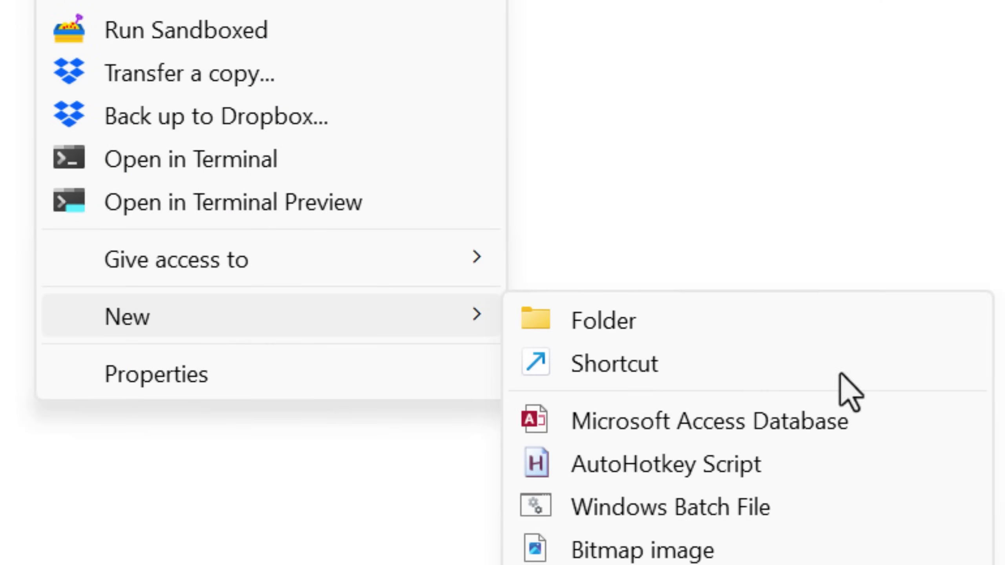
{"action": "left_click", "coordinate": [812, 368]}
{"action": "key", "text": "ctrl+v"}
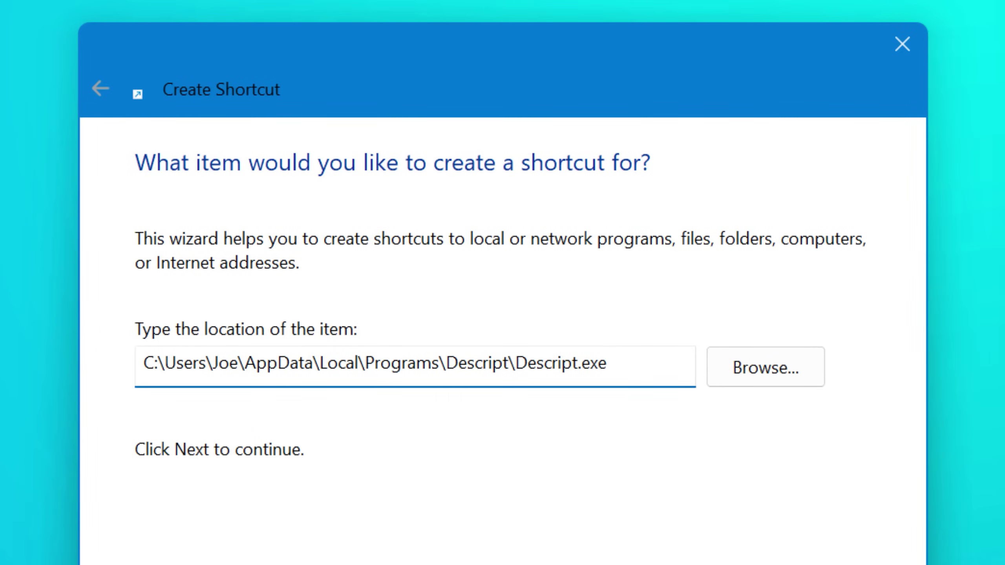
{"action": "key", "text": "Return"}
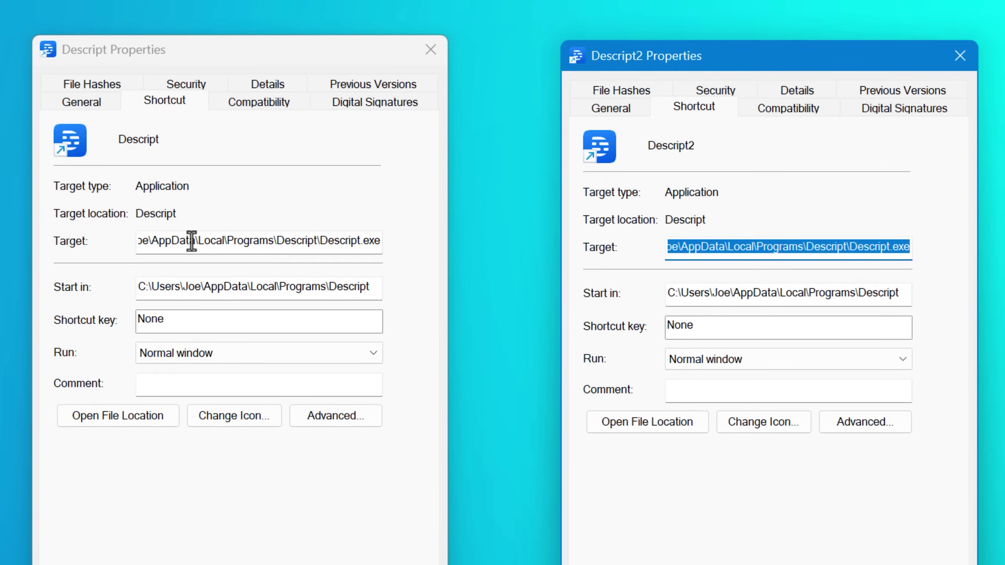
{"action": "left_click_drag", "start_coordinate": [193, 238], "coordinate": [479, 242]}
{"action": "left_click_drag", "start_coordinate": [728, 248], "coordinate": [915, 247]}
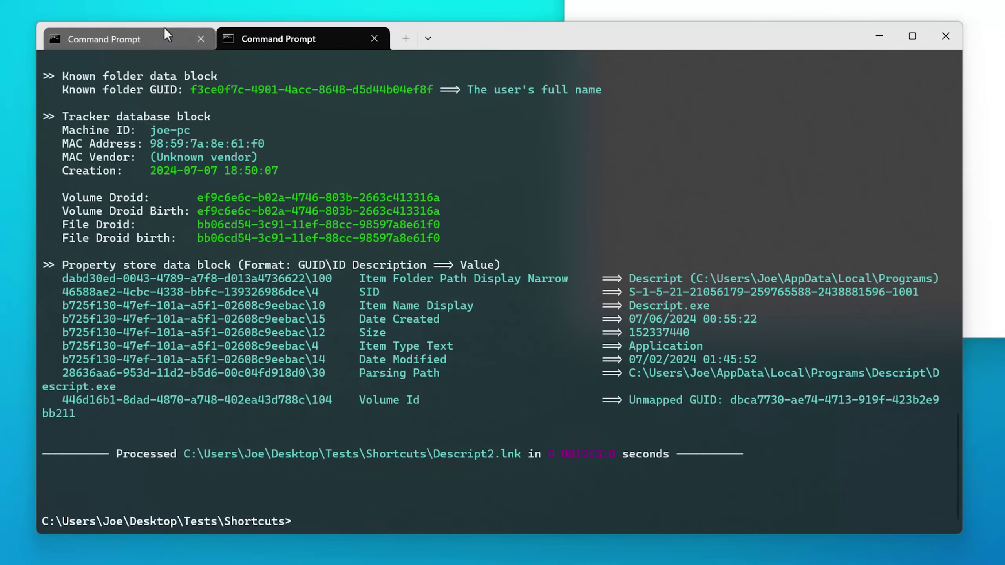
Widen the terminal to compare the Parsing Path lines for Descript2.lnk and Descript.lnk.
{"action": "left_click", "coordinate": [141, 38]}
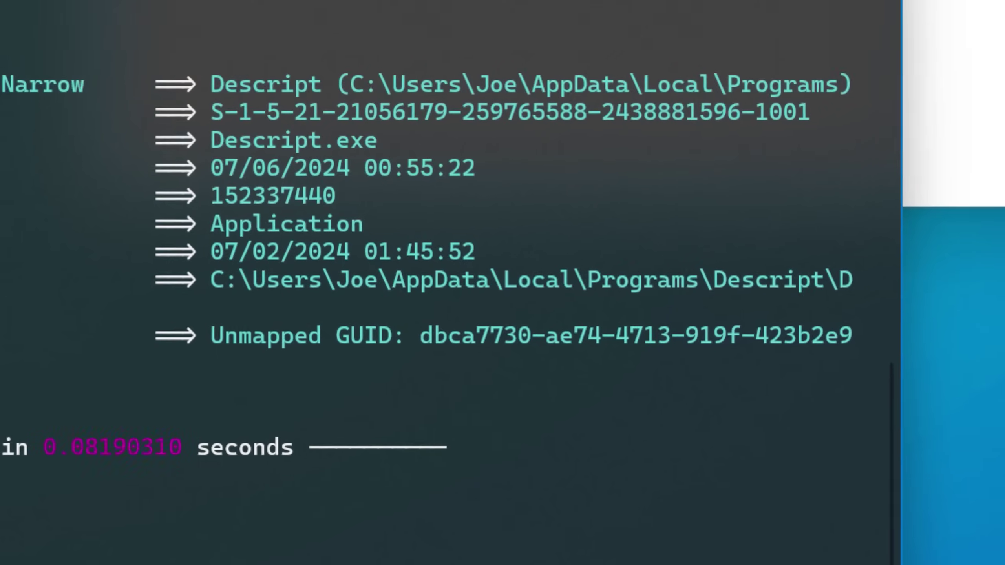
{"action": "left_click_drag", "start_coordinate": [801, 271], "coordinate": [985, 262]}
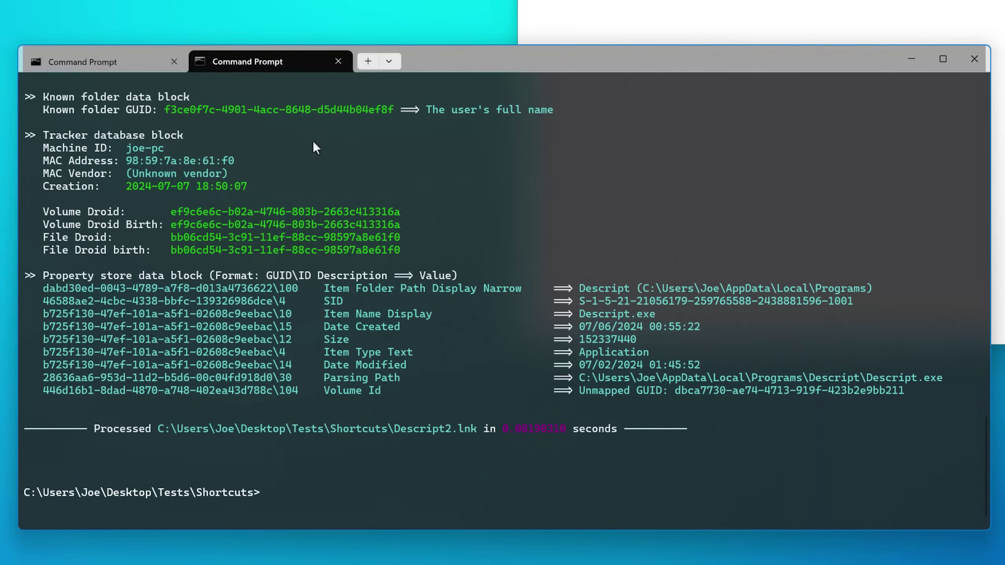
{"action": "left_click", "coordinate": [128, 63]}
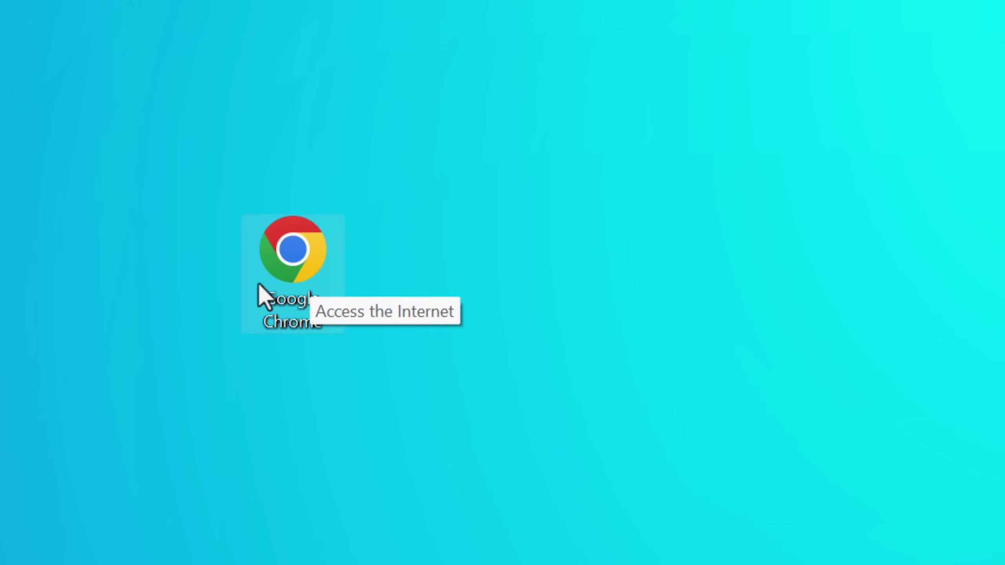
Duplicate the Google Chrome shortcut and append -Args to the copy's Target.
{"action": "right_click", "coordinate": [314, 277]}
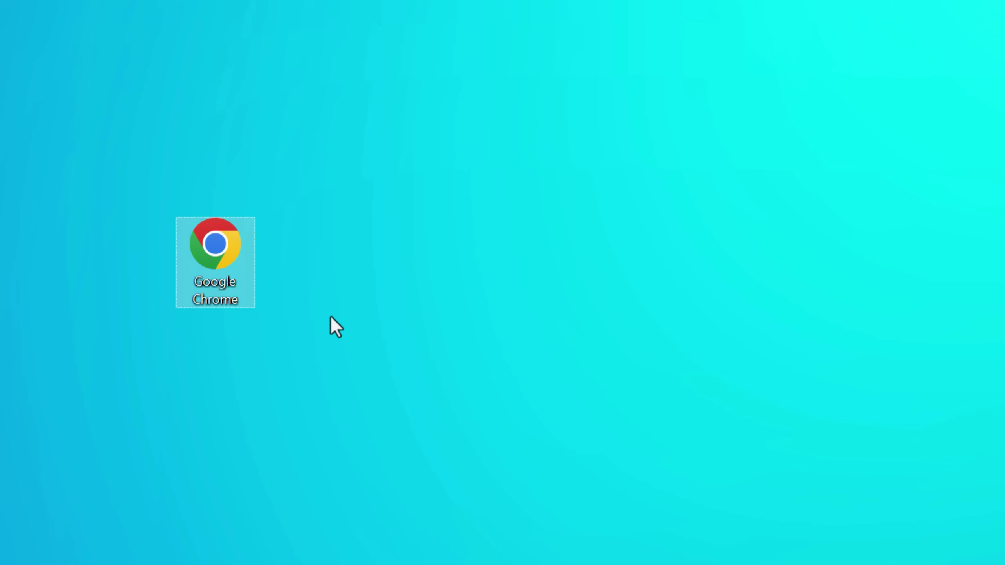
{"action": "key", "text": "ctrl+v"}
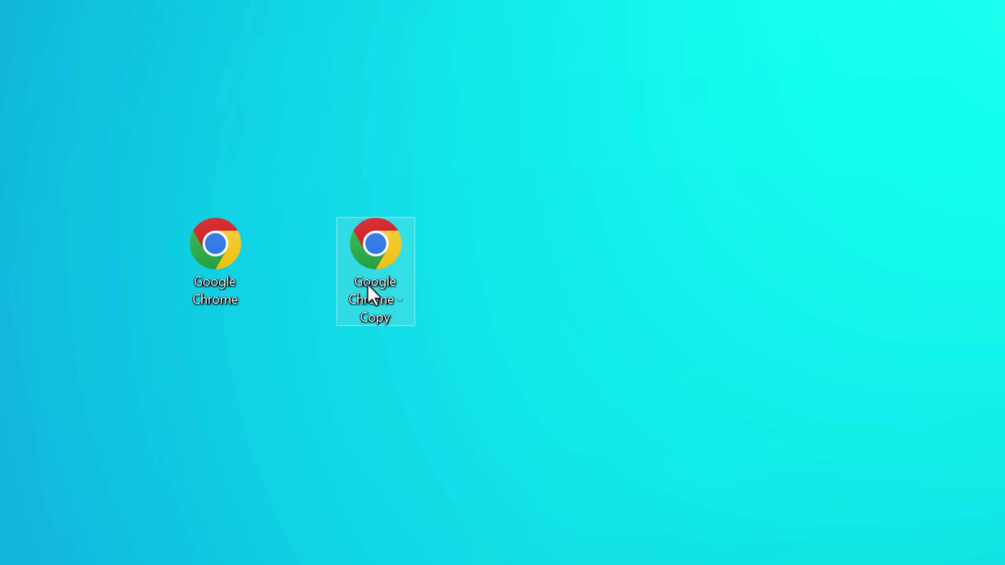
{"action": "right_click", "coordinate": [368, 283]}
{"action": "left_click", "coordinate": [436, 562]}
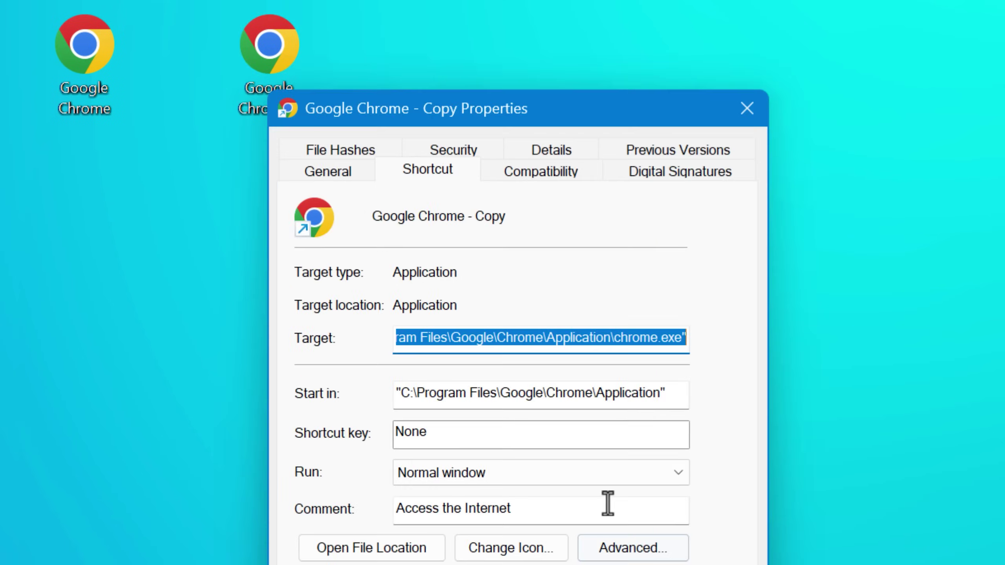
{"action": "left_click", "coordinate": [687, 352]}
{"action": "type", "text": "-"}
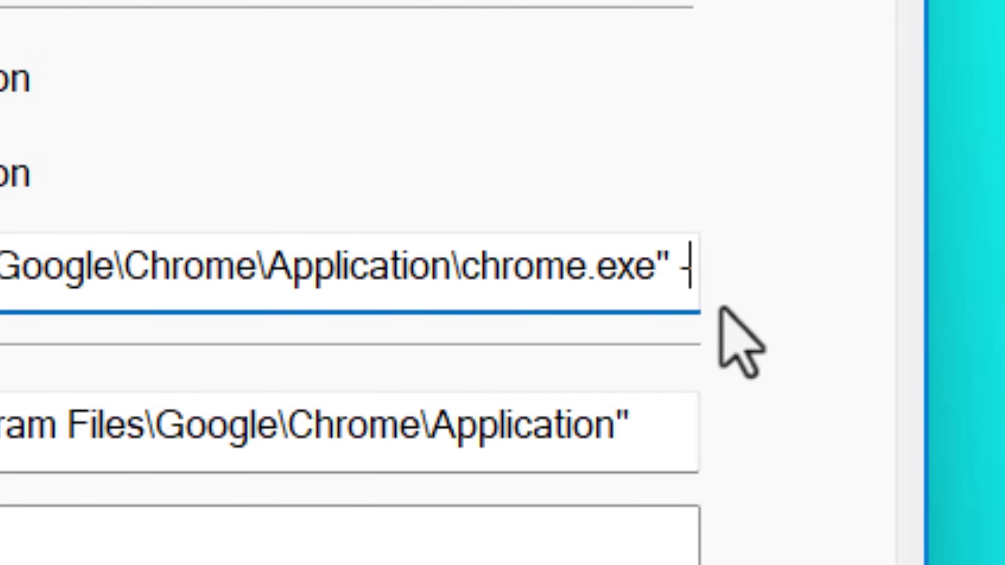
{"action": "type", "text": "Args"}
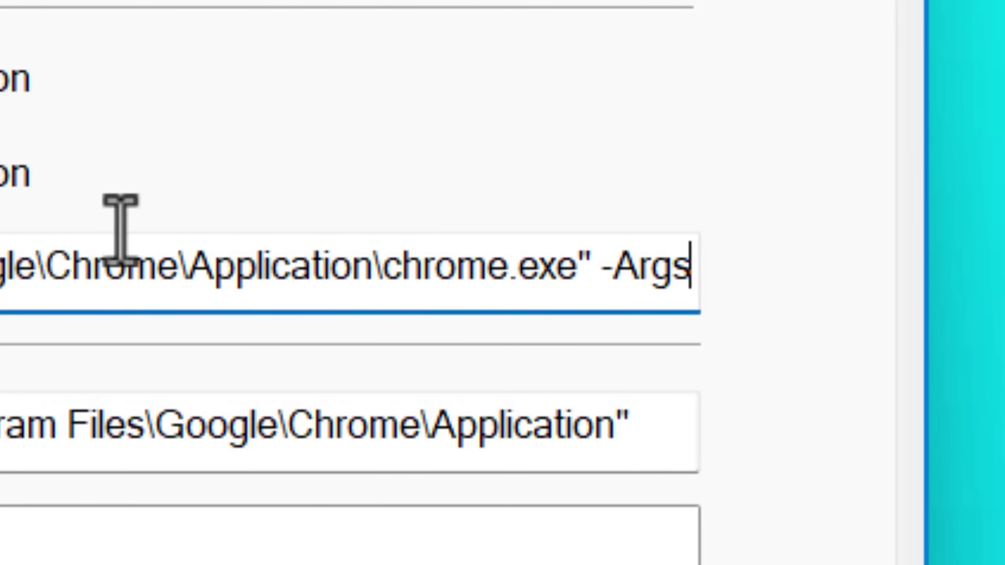
{"action": "key", "text": "ctrl+a"}
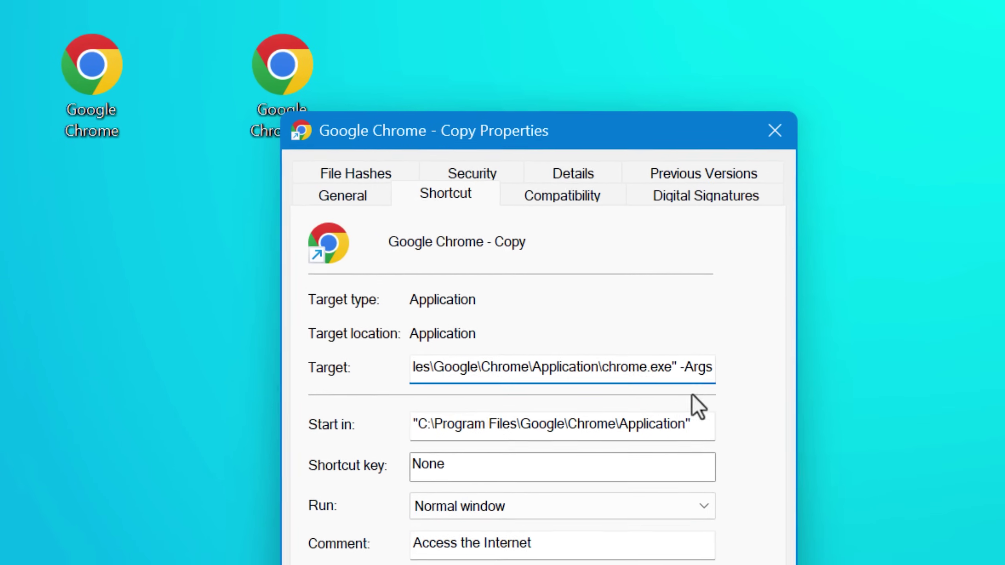
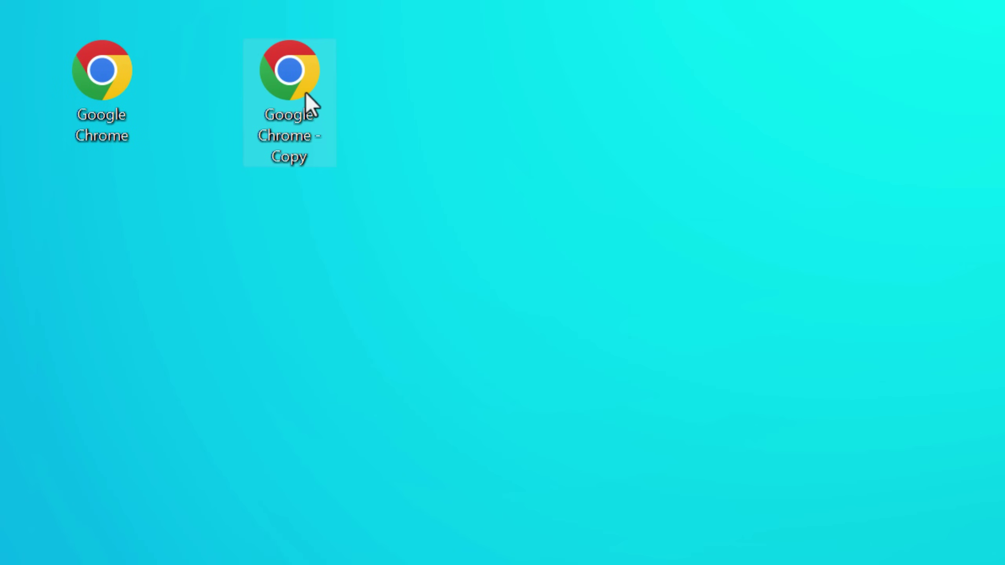
Copy the Chrome copy shortcut's full target path from its Properties and start a new desktop shortcut.
{"action": "right_click", "coordinate": [306, 93]}
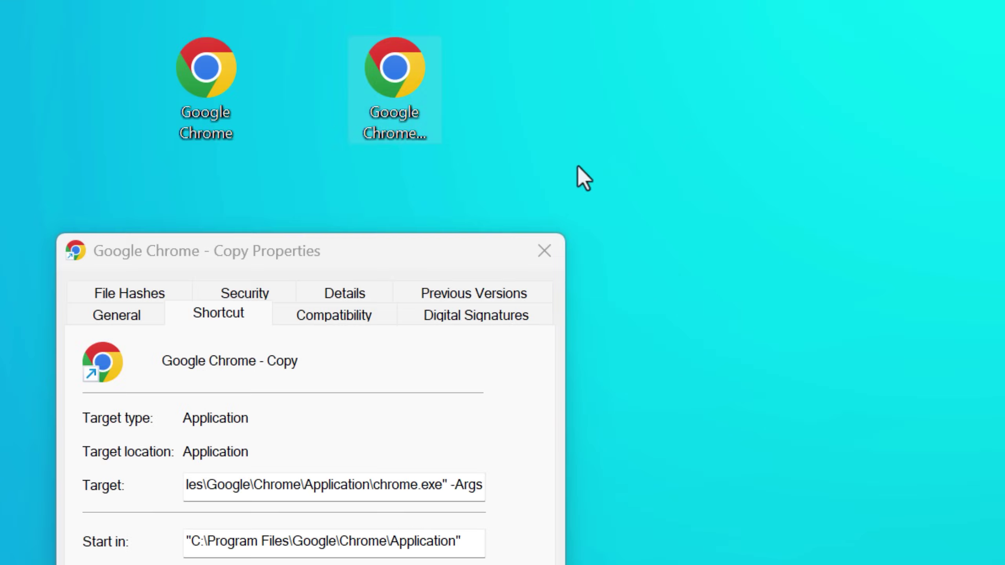
{"action": "left_click", "coordinate": [749, 156]}
{"action": "right_click", "coordinate": [739, 146]}
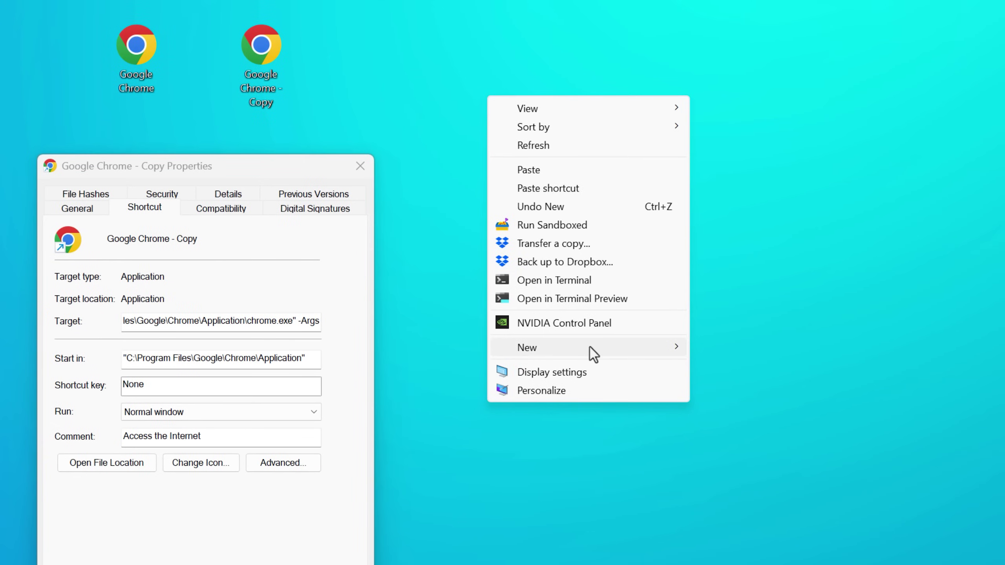
{"action": "mouse_move", "coordinate": [894, 533]}
{"action": "left_click", "coordinate": [735, 367]}
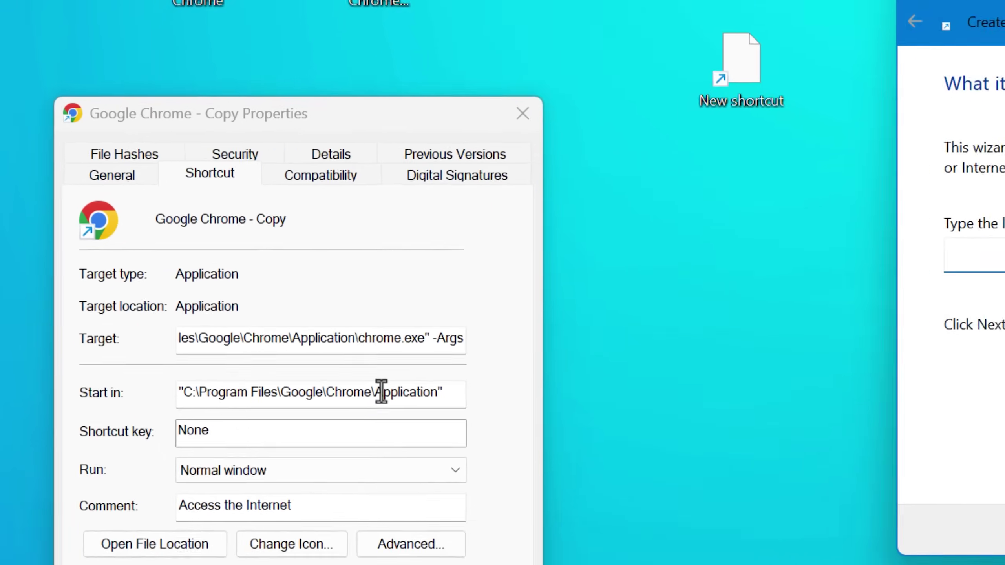
{"action": "left_click", "coordinate": [293, 322]}
{"action": "key", "text": "ctrl+a"}
{"action": "key", "text": "ctrl+c"}
Paste the chrome.exe path with -Args as the target and finish creating the Chrome2 shortcut.
{"action": "left_click", "coordinate": [299, 375]}
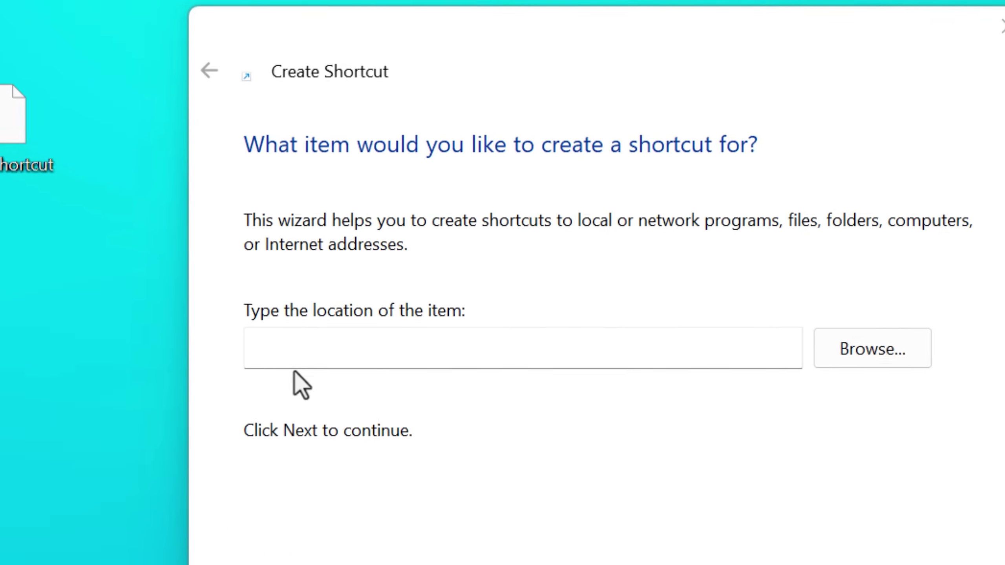
{"action": "key", "text": "ctrl+v"}
{"action": "key", "text": "Return"}
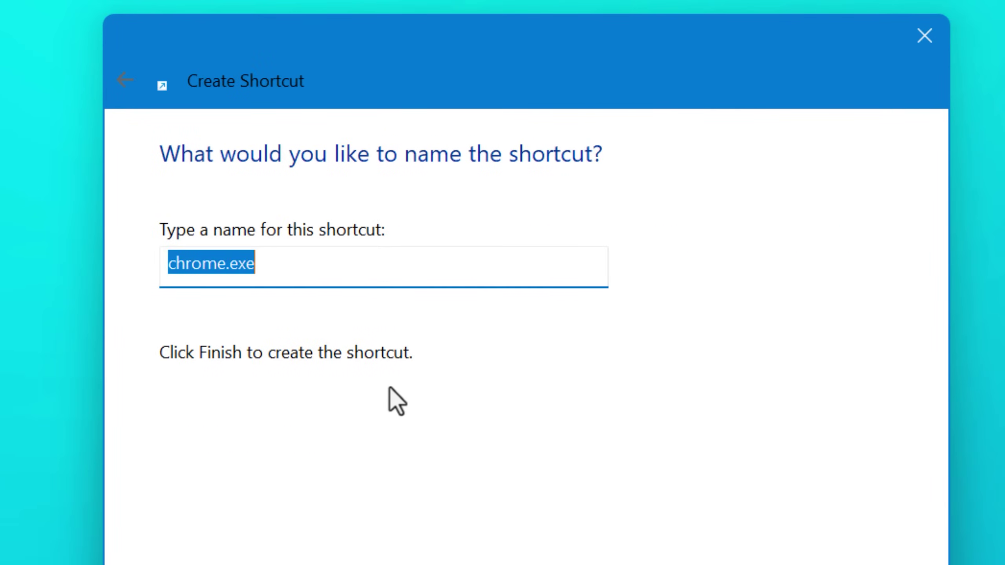
{"action": "key", "text": "Return"}
{"action": "right_click", "coordinate": [190, 140]}
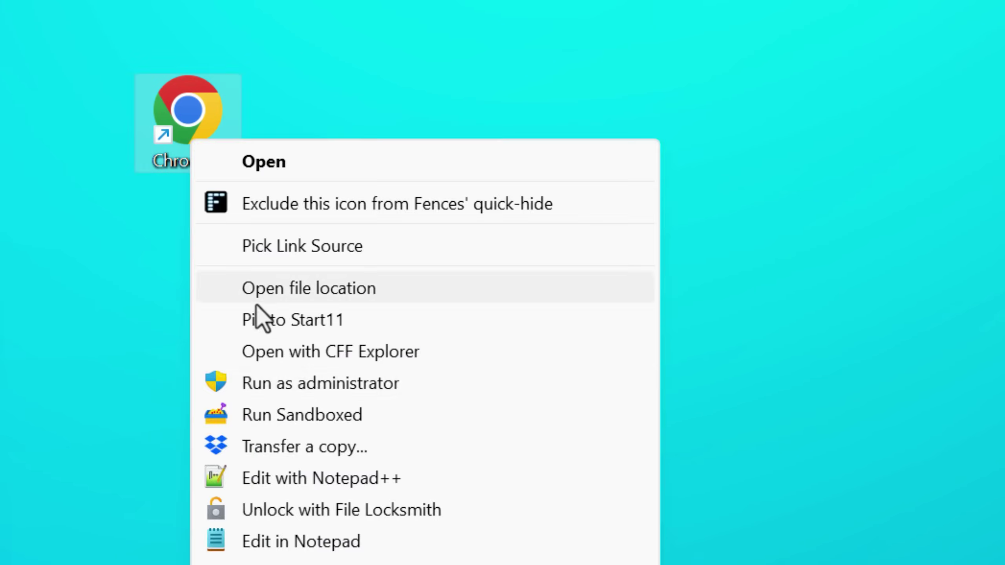
Pin the new Chrome2 shortcut to Start.
{"action": "left_click", "coordinate": [362, 269]}
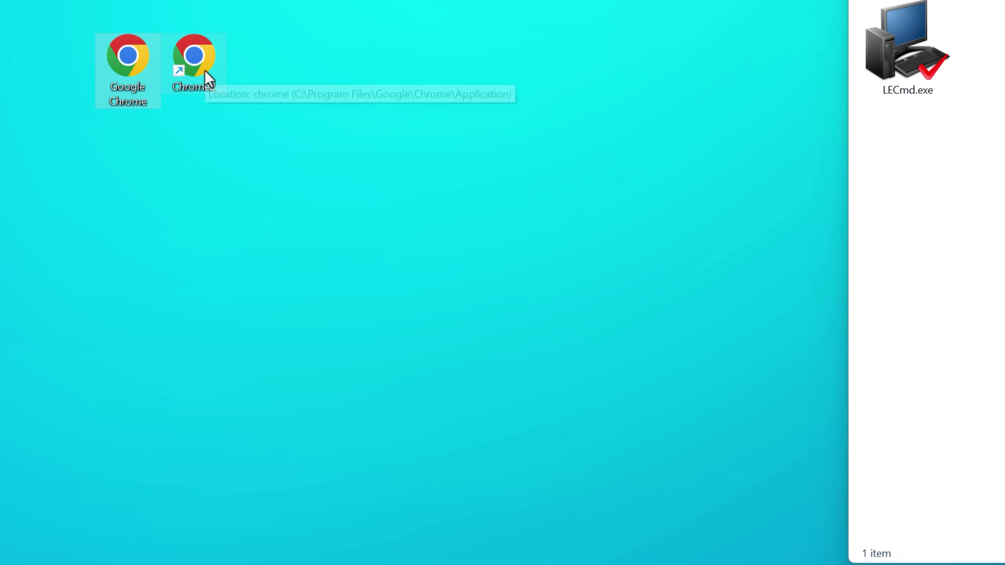
Drag the Chrome2 desktop shortcut into the Quick Launch User Pinned\TaskBar folder.
{"action": "right_click", "coordinate": [204, 69]}
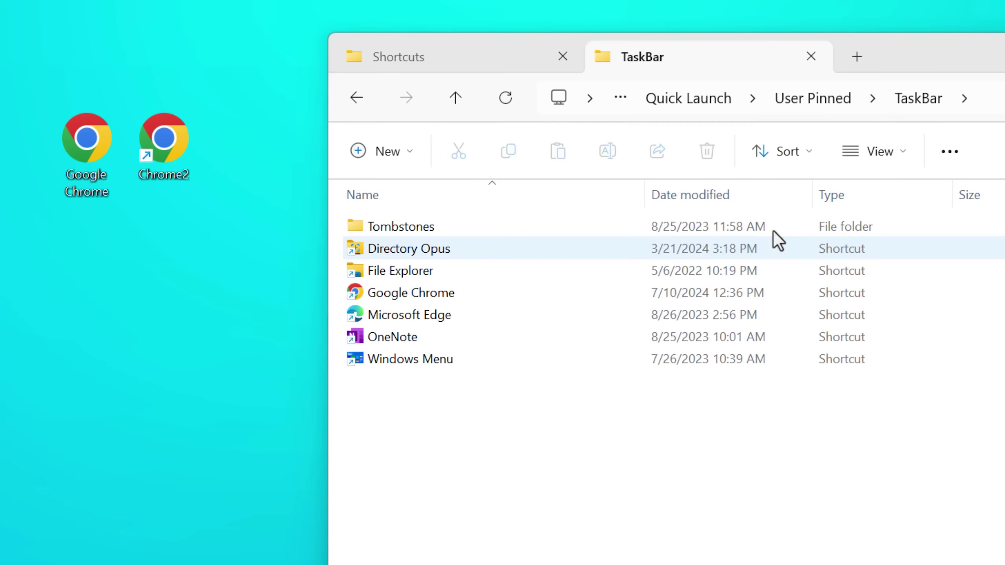
{"action": "left_click_drag", "start_coordinate": [170, 172], "coordinate": [478, 433]}
{"action": "left_click", "coordinate": [521, 404]}
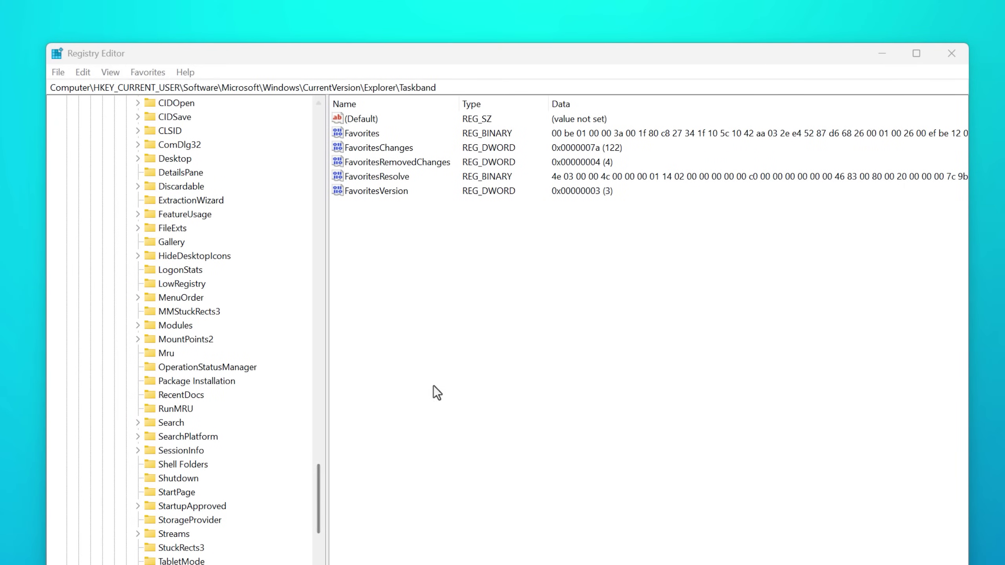
Open the Taskband Favorites value and scroll through its binary hex data.
{"action": "double_click", "coordinate": [364, 134]}
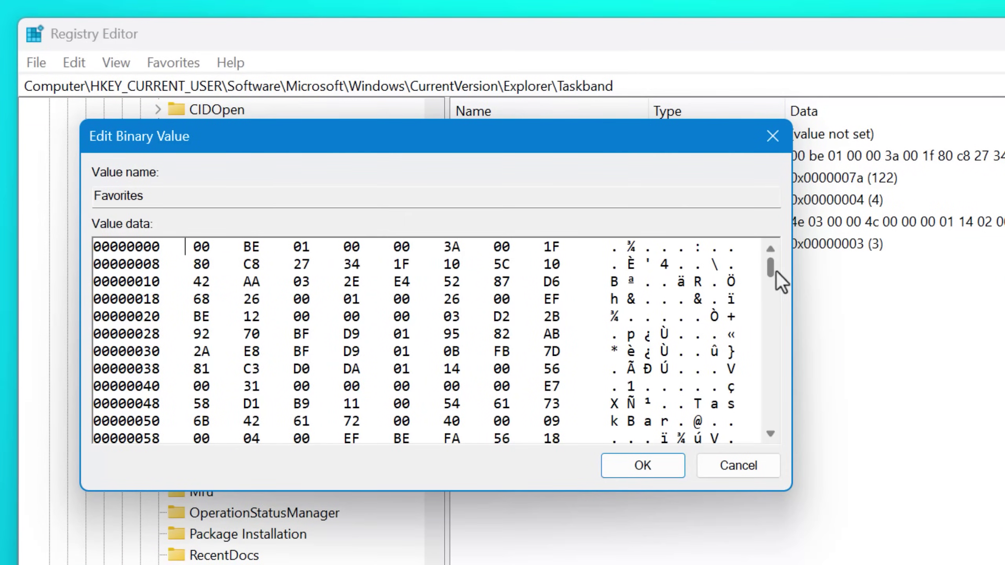
{"action": "left_click_drag", "start_coordinate": [773, 270], "coordinate": [767, 322]}
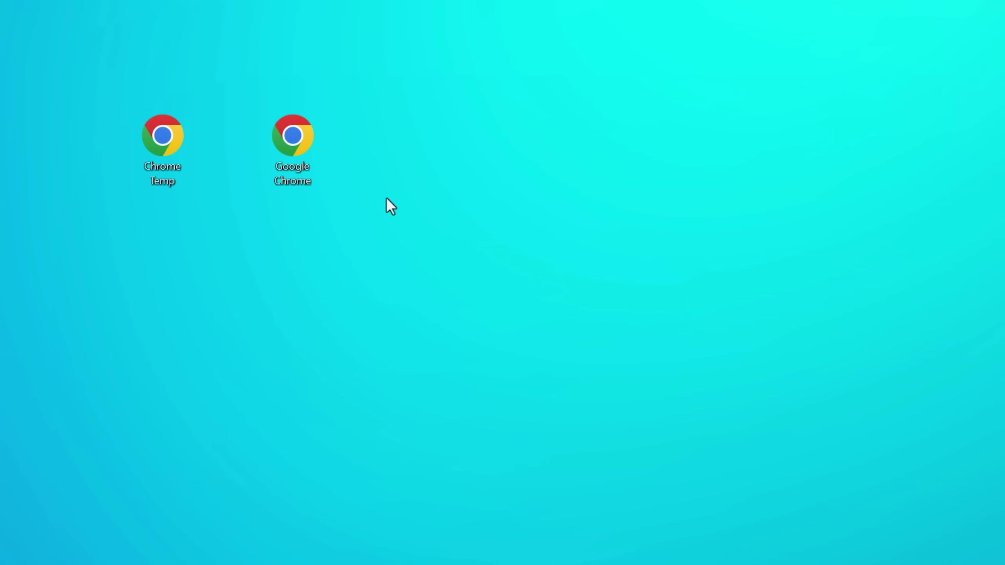
Create a desktop shortcut with target cmd and name it ChromeWithArgs.
{"action": "right_click", "coordinate": [386, 198]}
{"action": "mouse_move", "coordinate": [554, 440]}
{"action": "left_click", "coordinate": [640, 460]}
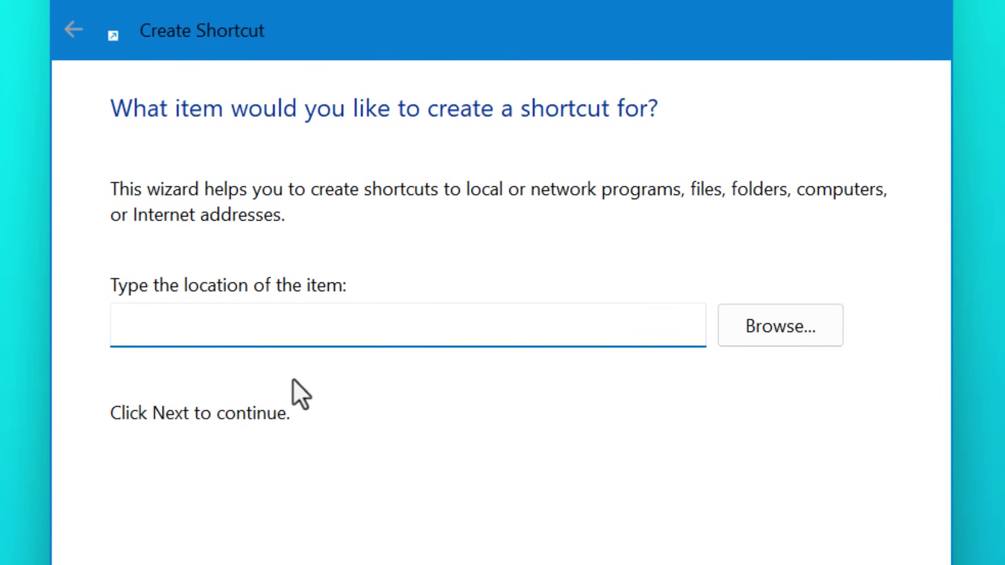
{"action": "type", "text": "cmd"}
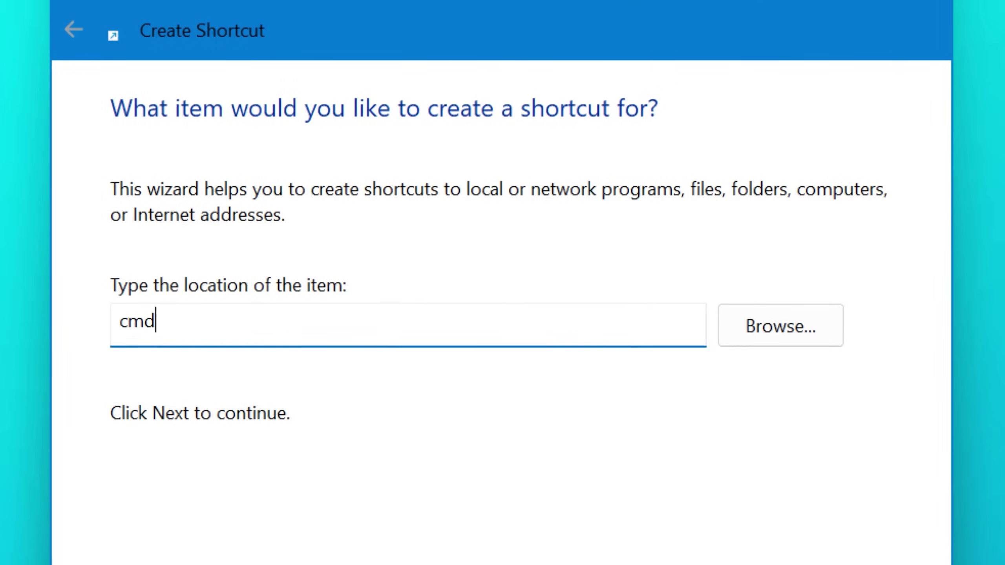
{"action": "key", "text": "Return"}
{"action": "type", "text": "ChromeWithArgs"}
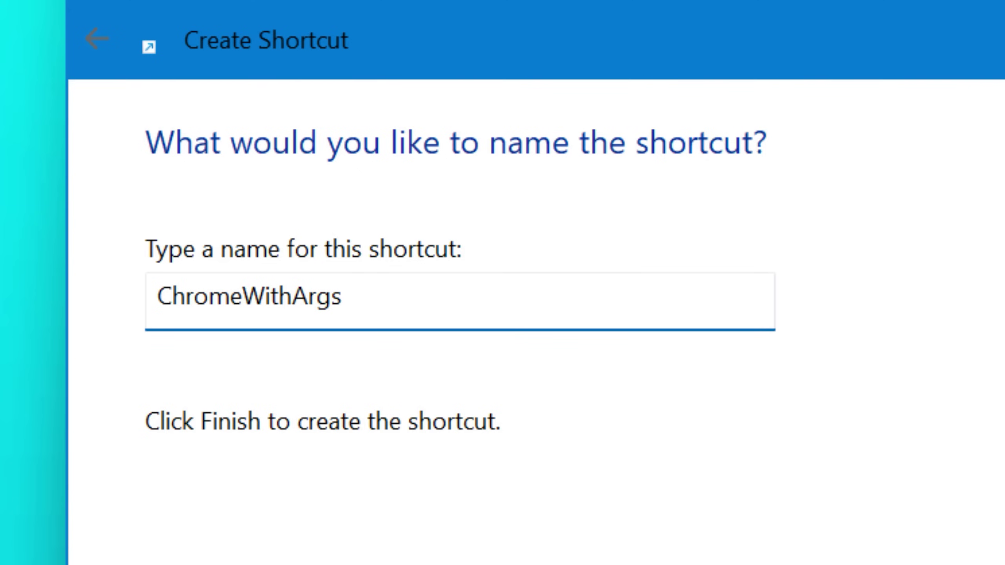
{"action": "key", "text": "Return"}
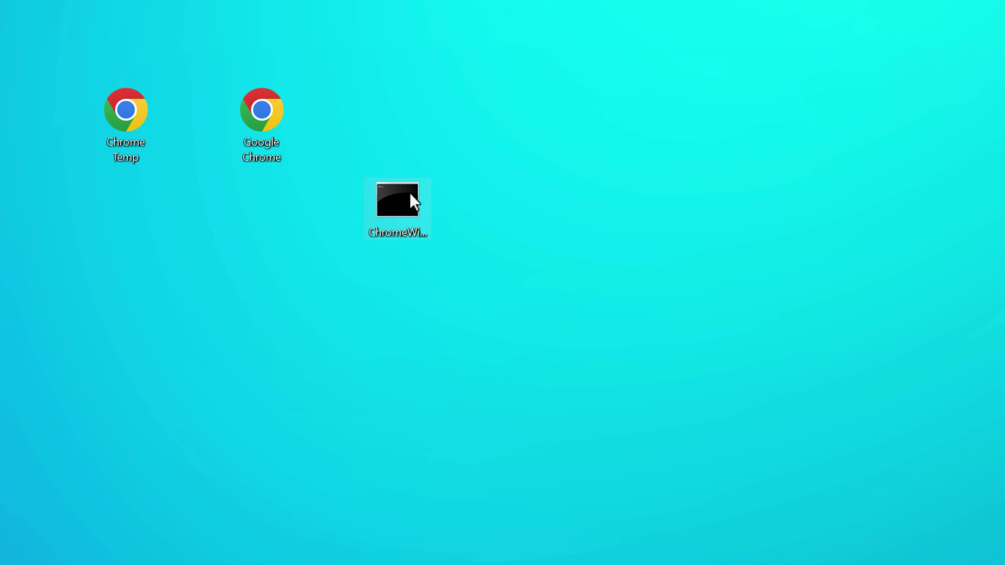
Pin ChromeWithArgs to the taskbar, test-launch it, close the console, and return to the TaskBar folder.
{"action": "right_click", "coordinate": [412, 197]}
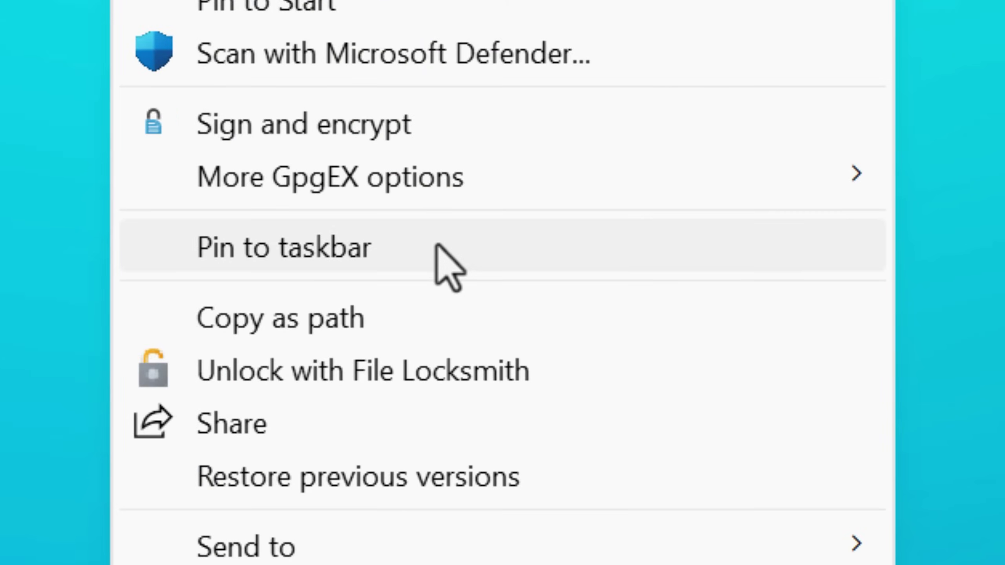
{"action": "left_click", "coordinate": [435, 247]}
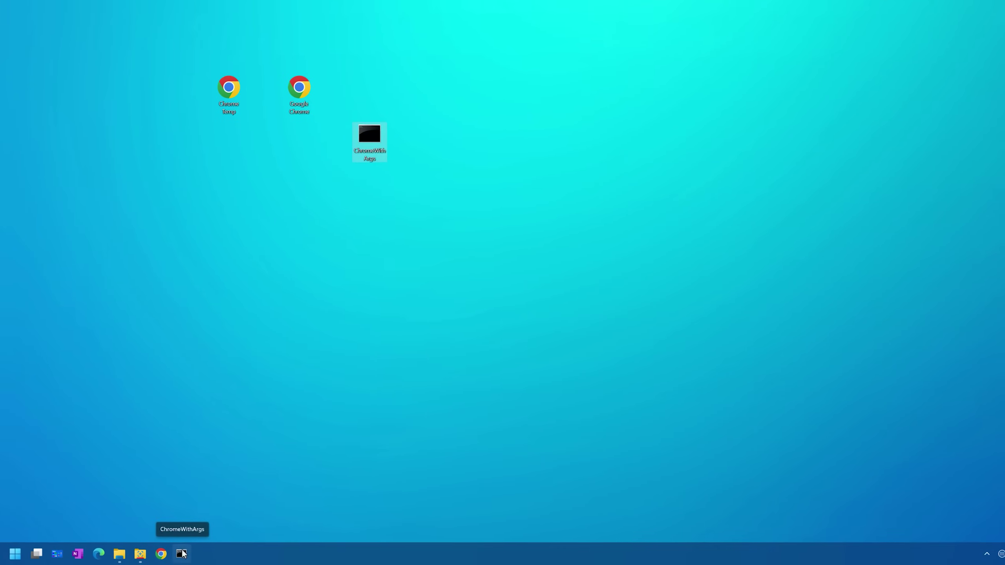
{"action": "left_click", "coordinate": [182, 554]}
{"action": "left_click", "coordinate": [737, 30]}
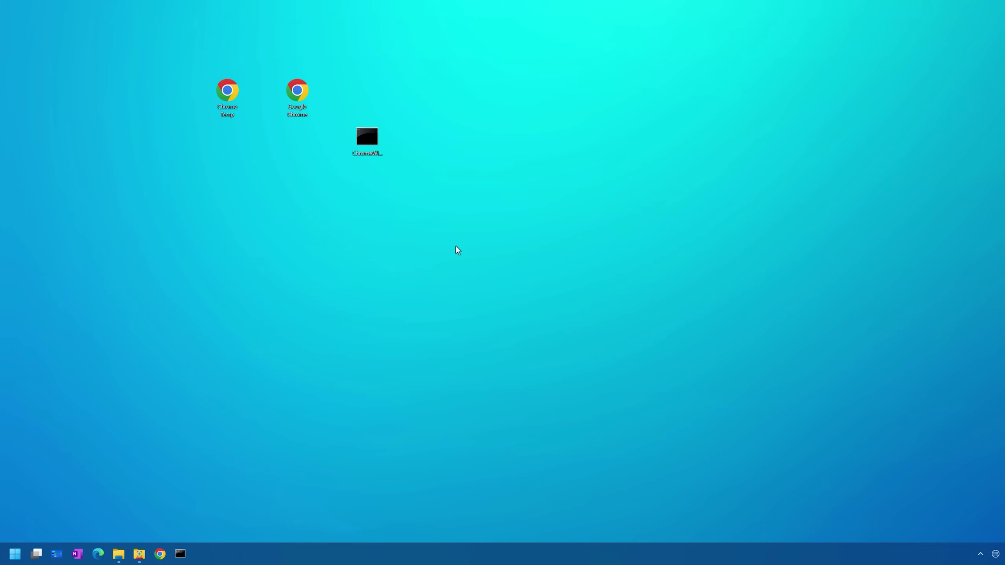
{"action": "mouse_move", "coordinate": [118, 554]}
{"action": "left_click", "coordinate": [119, 499]}
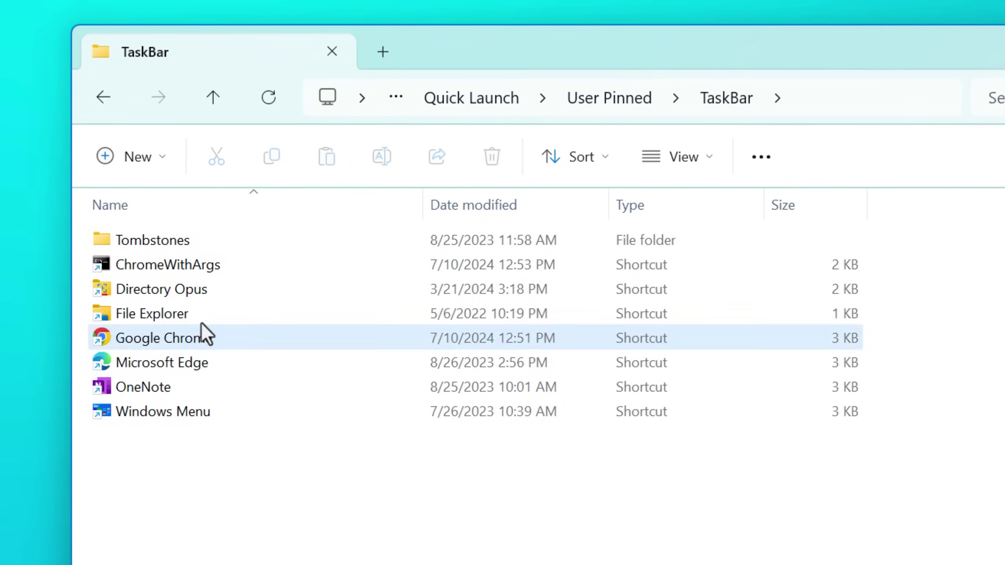
Delete the cmd-based ChromeWithArgs shortcut from the TaskBar folder.
{"action": "left_click", "coordinate": [237, 277]}
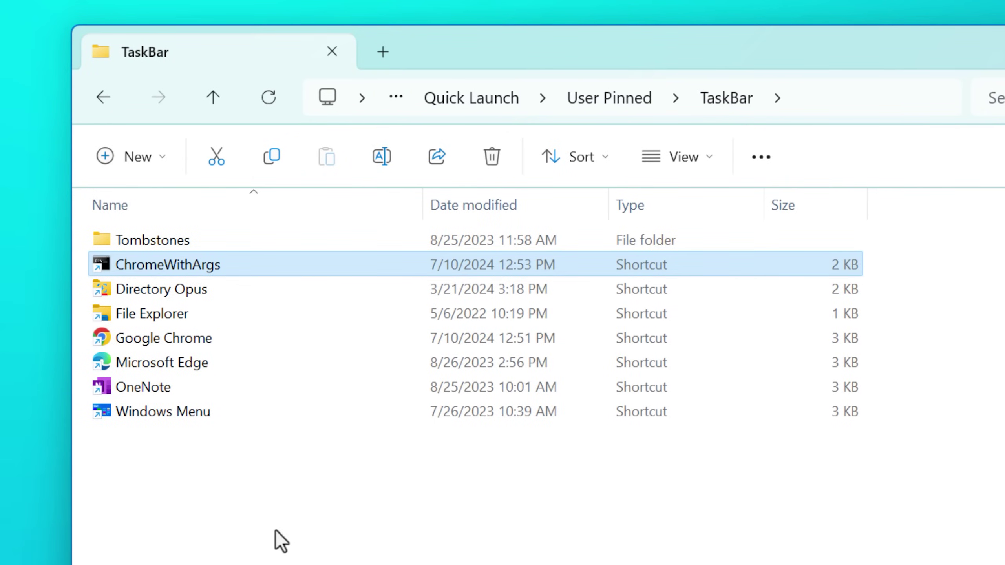
{"action": "key", "text": "Delete"}
{"action": "left_click", "coordinate": [449, 403]}
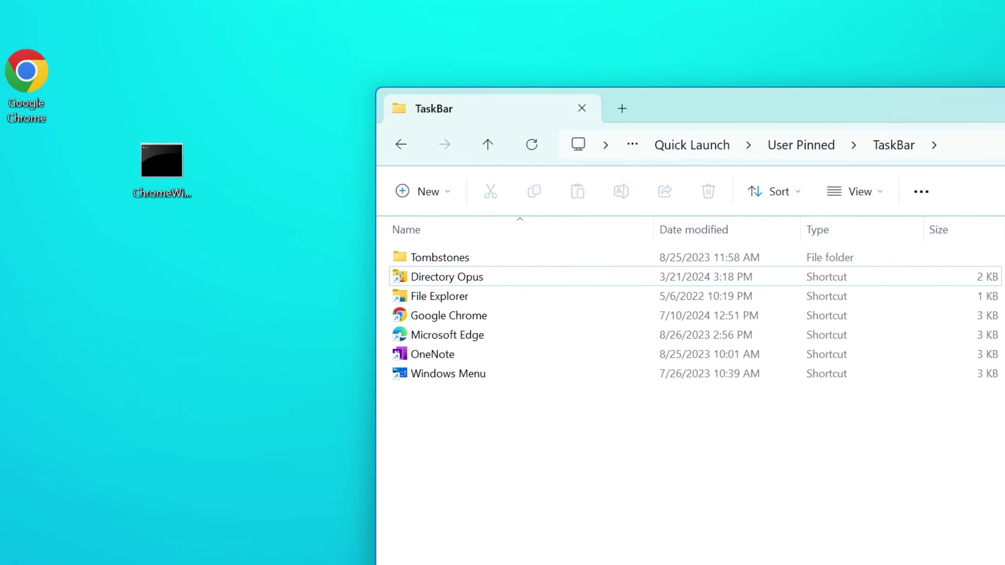
Move Chrome Temp into the TaskBar folder and rename it ChromeWithArgs.
{"action": "left_click_drag", "start_coordinate": [0, 71], "coordinate": [475, 435]}
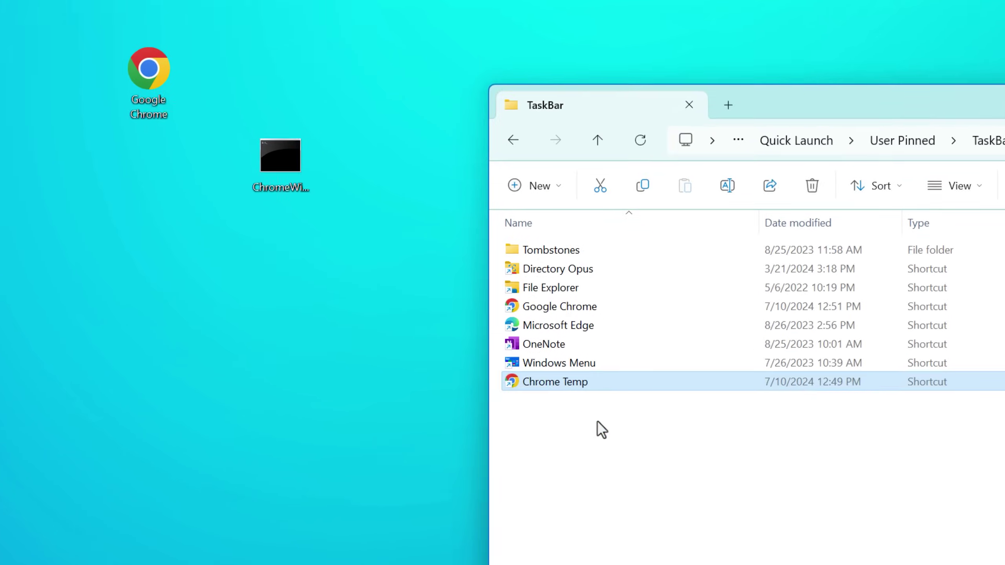
{"action": "key", "text": "F2"}
{"action": "type", "text": "ChromeW"}
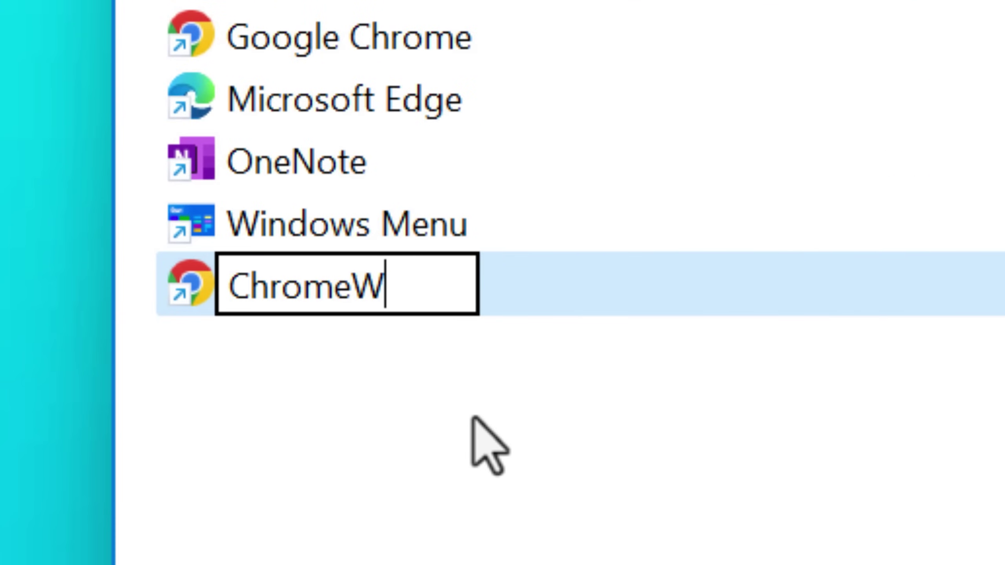
{"action": "type", "text": "ithArgs"}
{"action": "key", "text": "Return"}
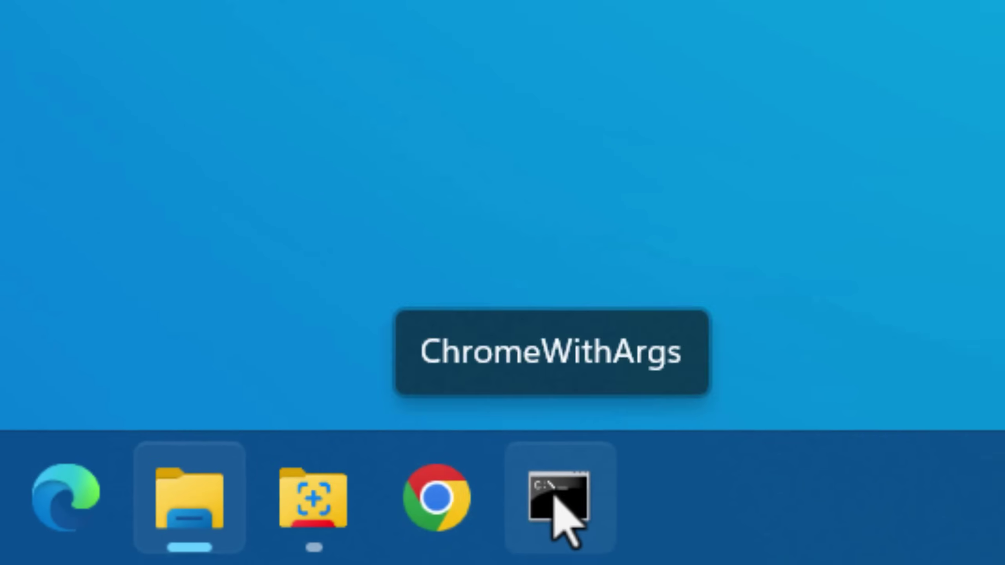
{"action": "left_click", "coordinate": [574, 498]}
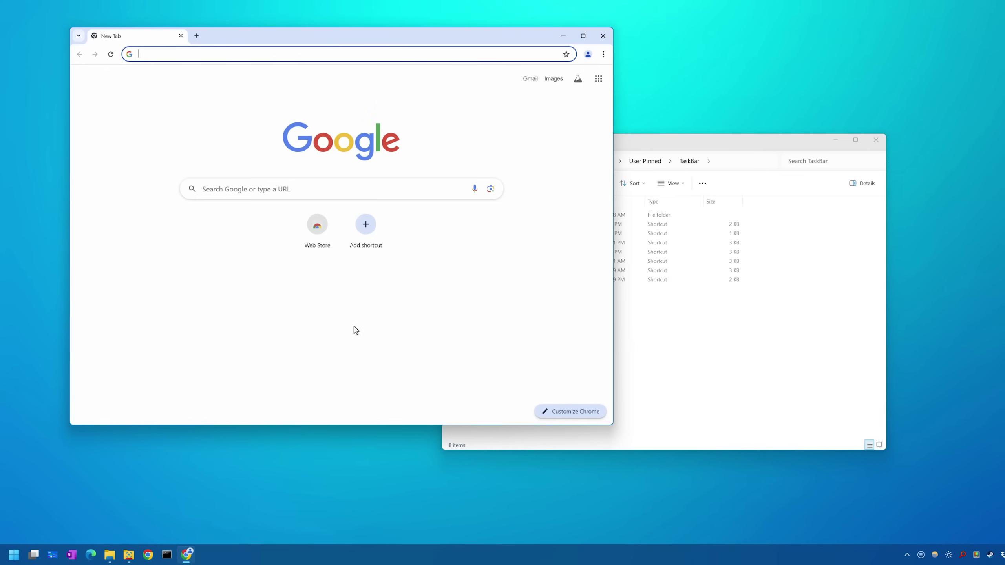
{"action": "left_click", "coordinate": [603, 36]}
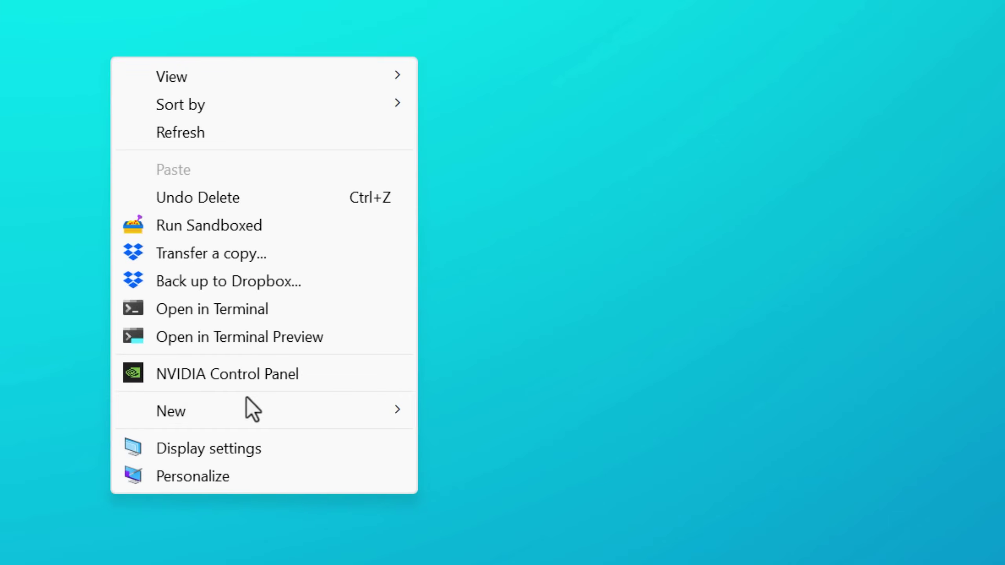
Name a new desktop folder GodMode.{ED7BA470-8E54-465E-825C-99712043E01C} and open the resulting God Mode folder.
{"action": "mouse_move", "coordinate": [247, 397]}
{"action": "left_click", "coordinate": [464, 415]}
{"action": "type", "text": "{ED7BA470-8E54-465E-825C-99712043E01C}"}
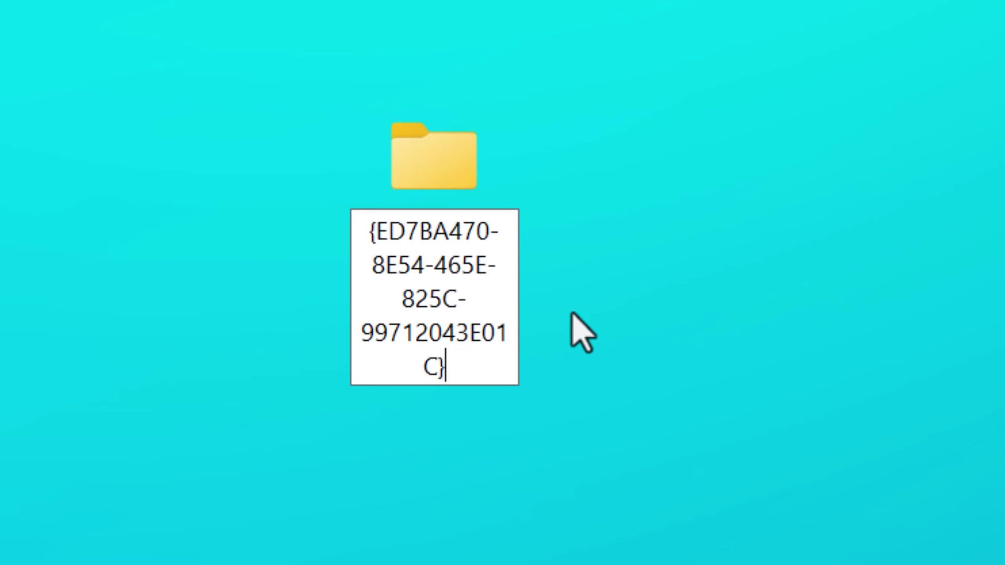
{"action": "left_click_drag", "start_coordinate": [467, 386], "coordinate": [392, 210]}
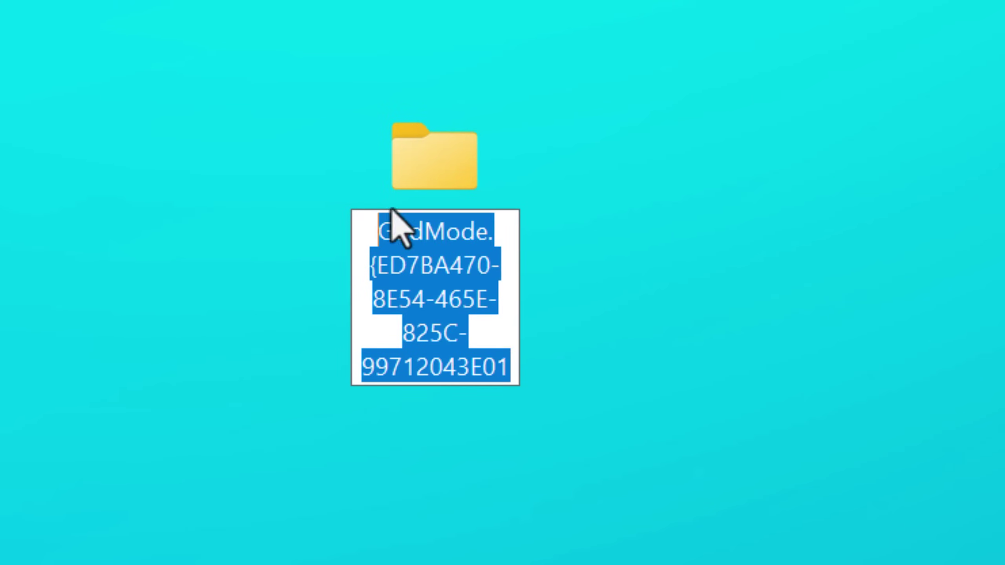
{"action": "left_click", "coordinate": [495, 230]}
{"action": "key", "text": "Return"}
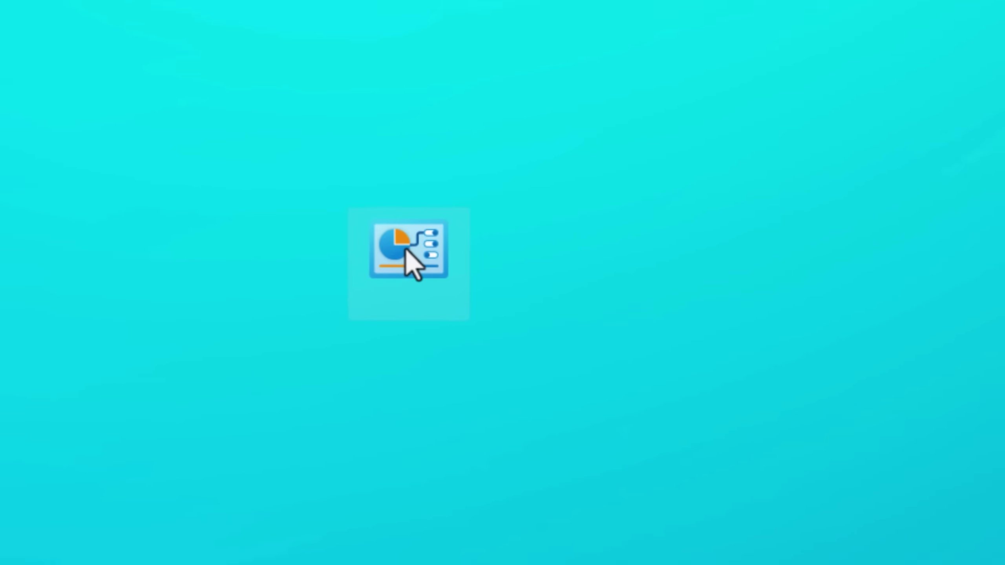
{"action": "double_click", "coordinate": [407, 251]}
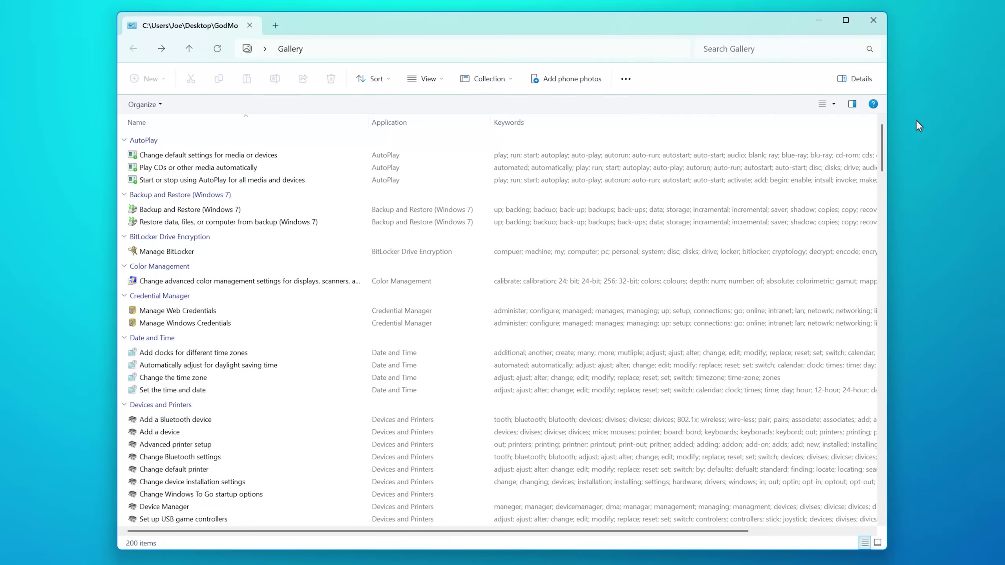
{"action": "left_click_drag", "start_coordinate": [881, 142], "coordinate": [879, 456]}
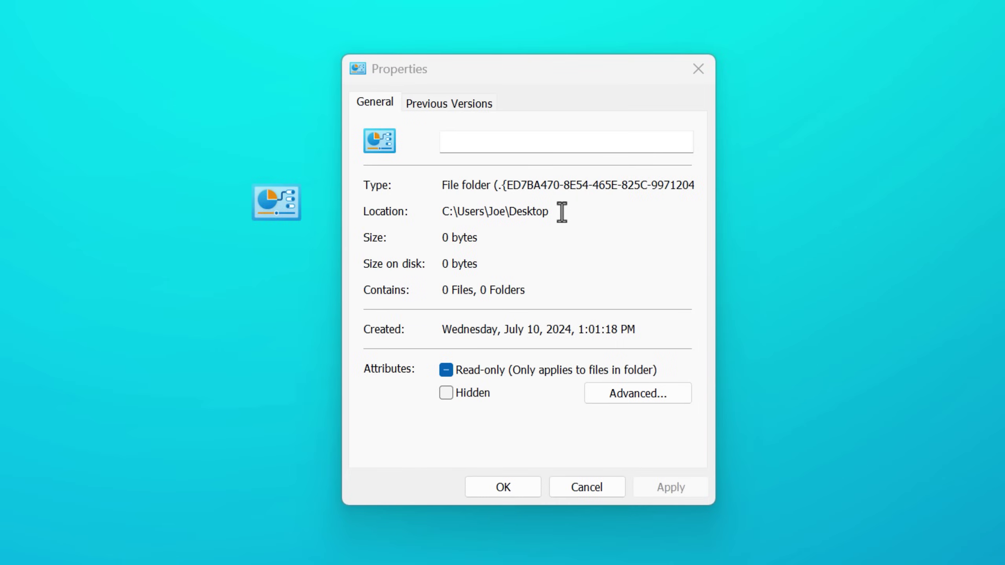
Cancel the folder Properties and open 'Change the mouse pointer display or speed' from God Mode.
{"action": "left_click", "coordinate": [565, 212]}
{"action": "left_click", "coordinate": [590, 487]}
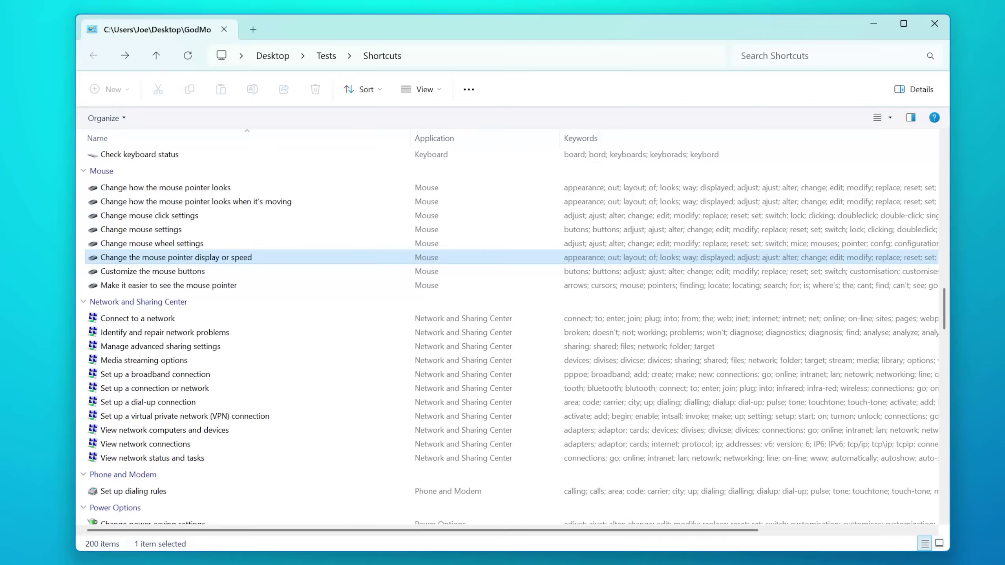
{"action": "left_click", "coordinate": [269, 190]}
{"action": "left_click", "coordinate": [288, 267]}
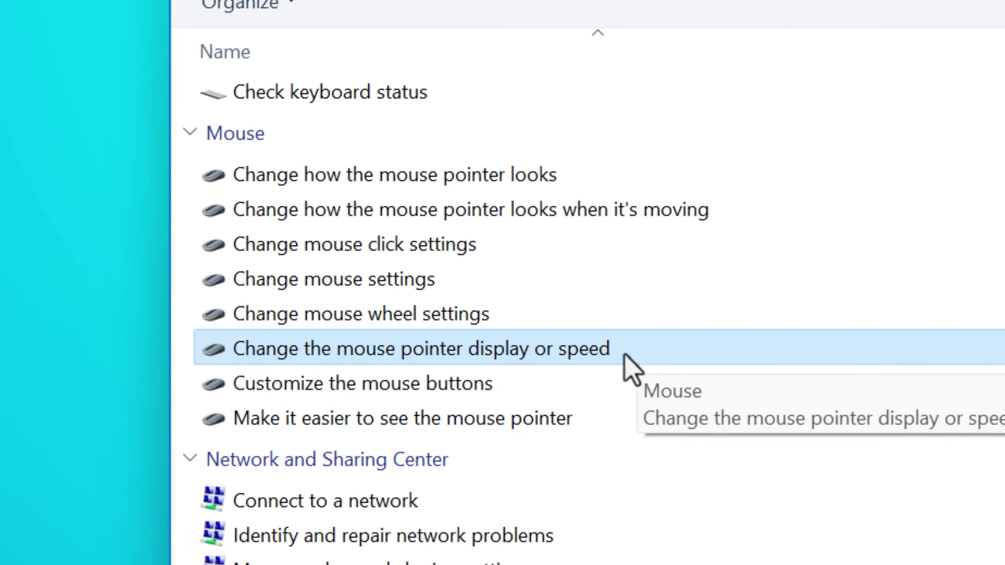
{"action": "double_click", "coordinate": [617, 313]}
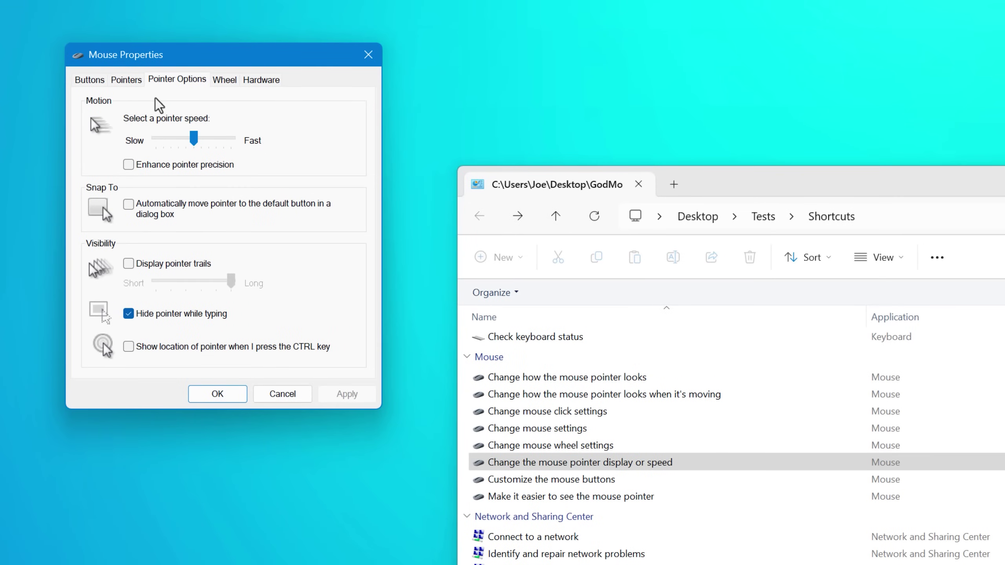
Make a desktop shortcut to the mouse pointer display setting, place it top-centre, and view its properties.
{"action": "left_click", "coordinate": [368, 54]}
{"action": "right_click", "coordinate": [685, 463]}
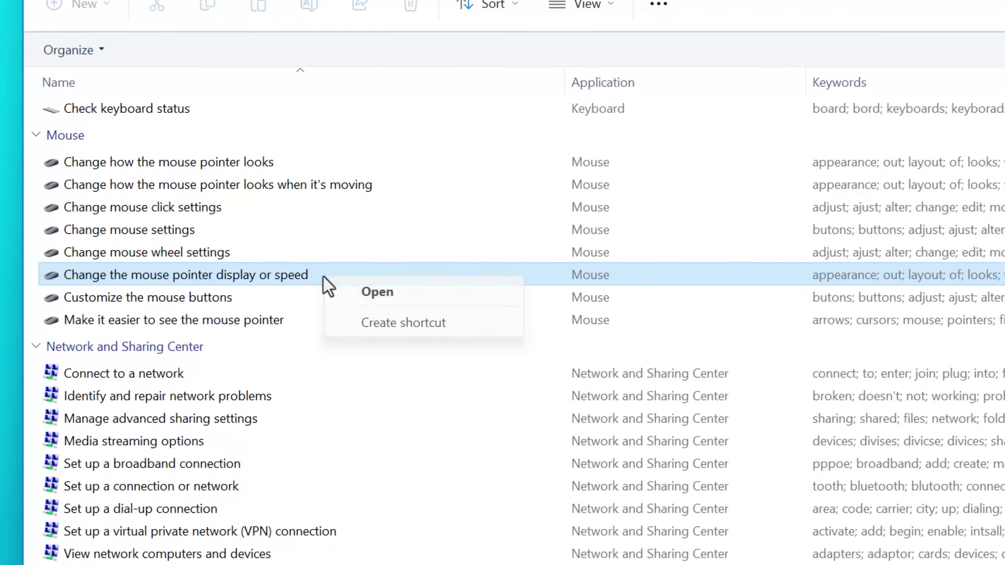
{"action": "left_click", "coordinate": [710, 500]}
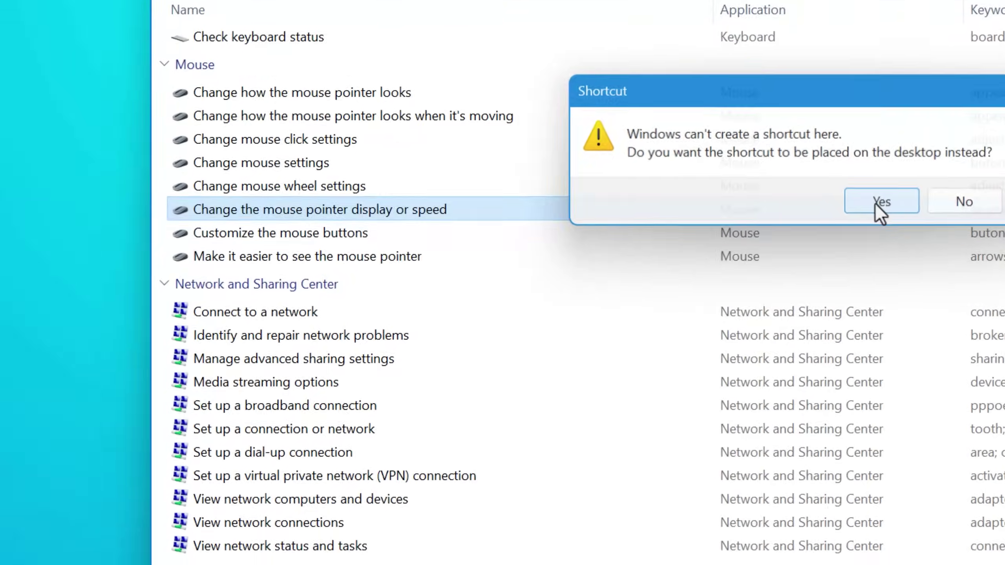
{"action": "left_click", "coordinate": [722, 264]}
{"action": "left_click_drag", "start_coordinate": [295, 198], "coordinate": [346, 131]}
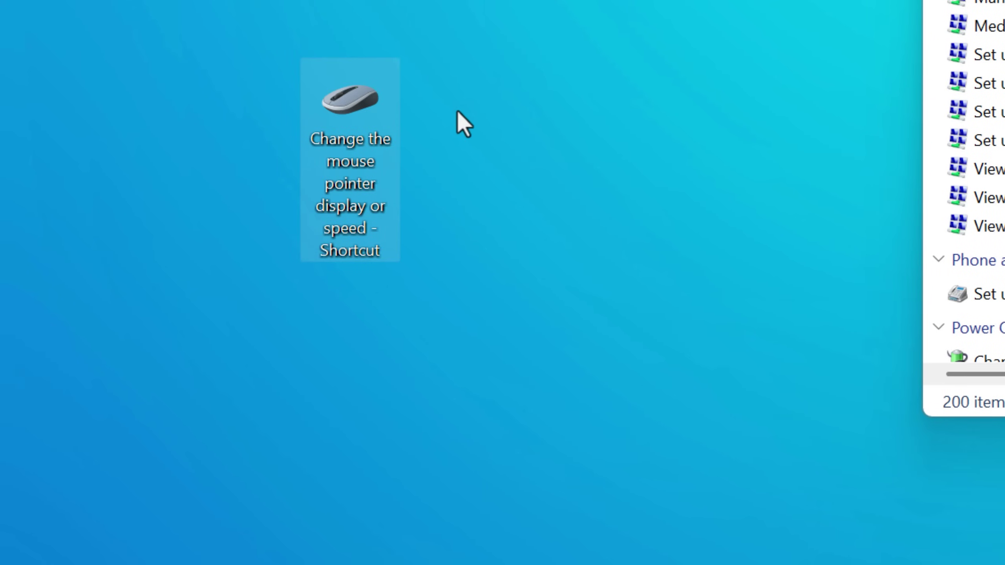
{"action": "right_click", "coordinate": [373, 106]}
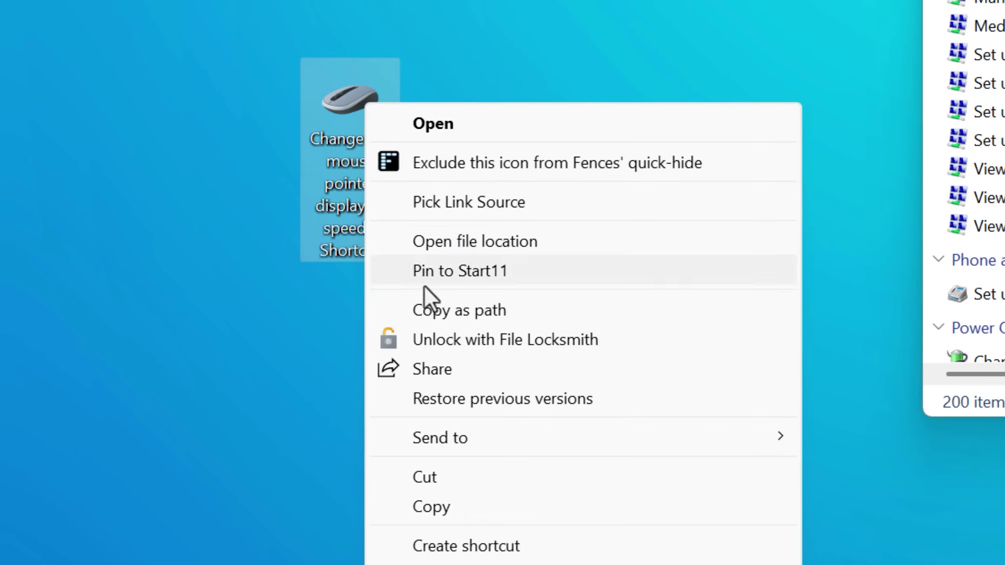
{"action": "left_click", "coordinate": [447, 563]}
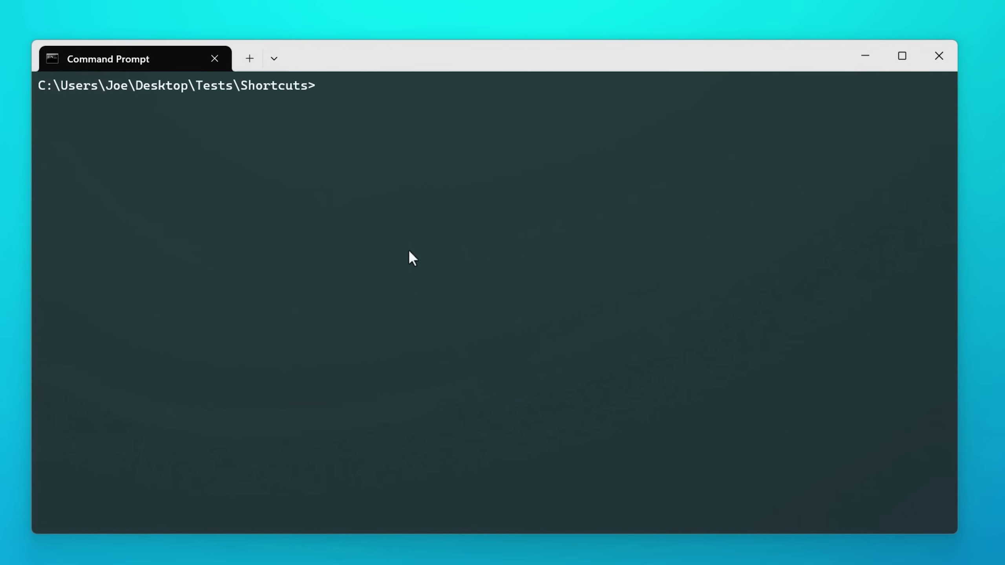
Run lecmd -f on the mouse shortcut's .lnk path and select the Microsoft.Mouse\2 target line.
{"action": "type", "text": "lecmd -f"}
{"action": "type", "text": "\"C:\\Users\\Joe\\Desktop\\Change the mouse pointer display or speed - Shortcut.lnk\""}
{"action": "key", "text": "Return"}
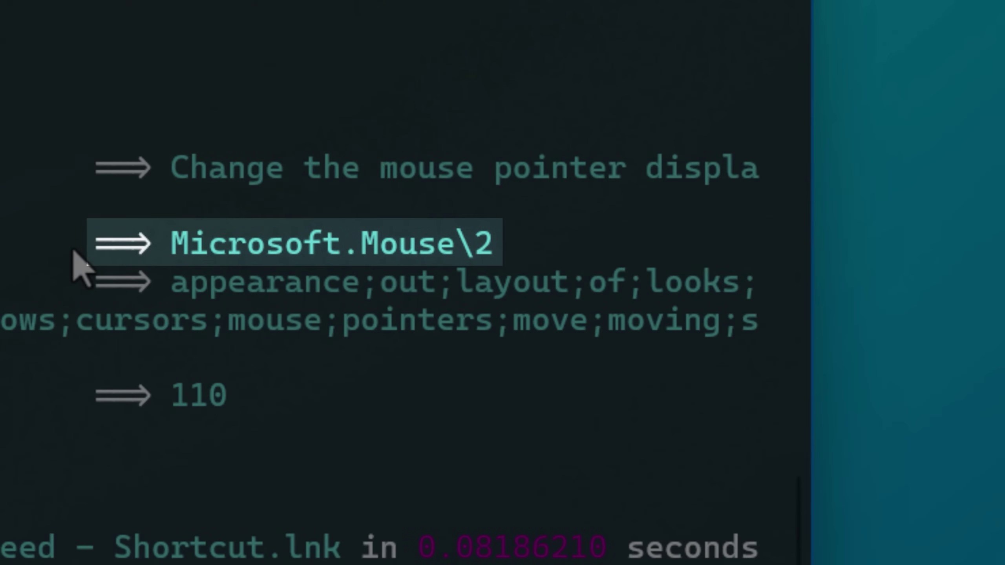
{"action": "left_click_drag", "start_coordinate": [79, 250], "coordinate": [562, 255]}
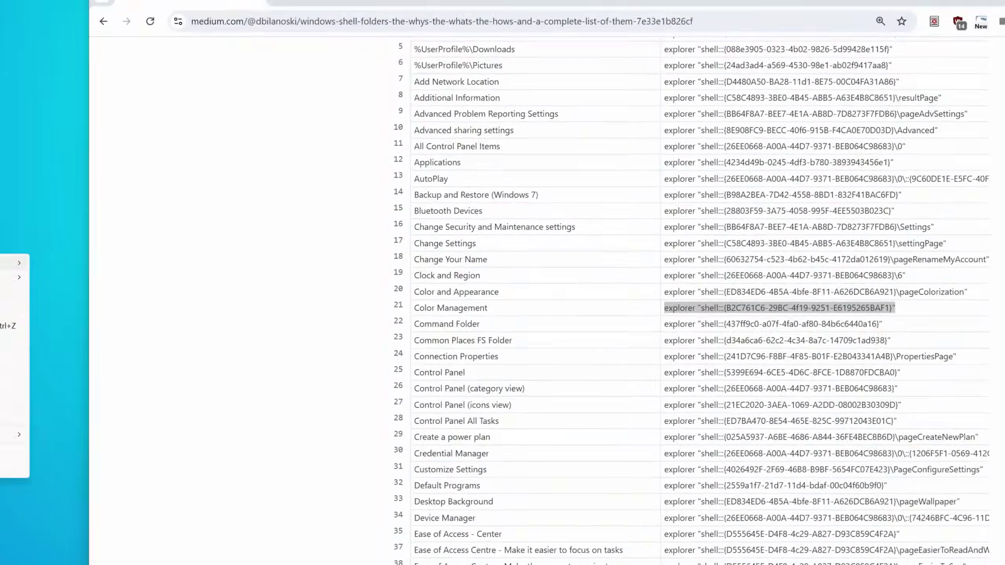
Create a desktop shortcut named Test from the pasted Color Management shell command and open it.
{"action": "right_click", "coordinate": [46, 273]}
{"action": "left_click", "coordinate": [197, 437]}
{"action": "type", "text": "explorer \"shell:::{B2C761C6-29BC-4f19-9251-E6195265BAF1}\""}
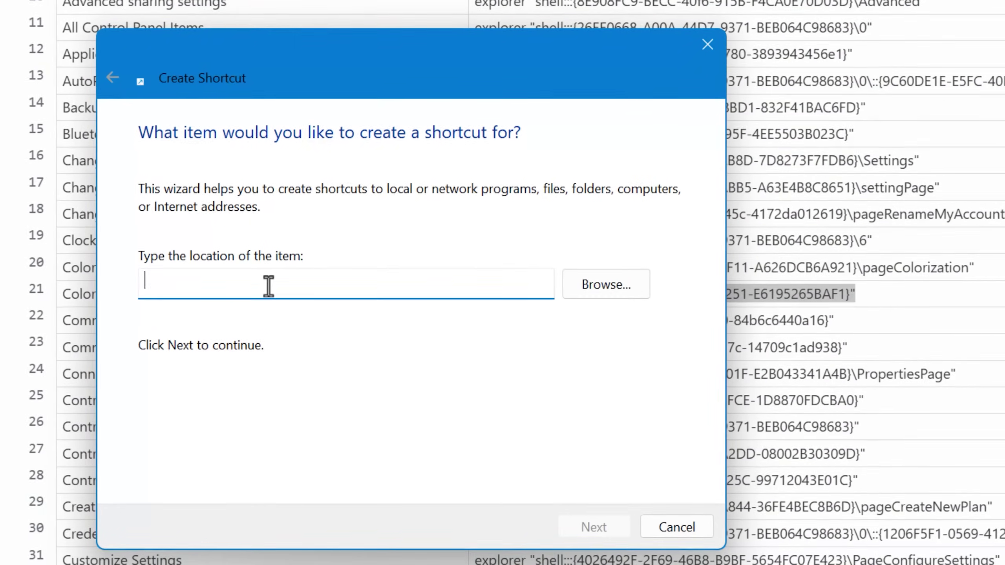
{"action": "left_click", "coordinate": [590, 528]}
{"action": "type", "text": "Test"}
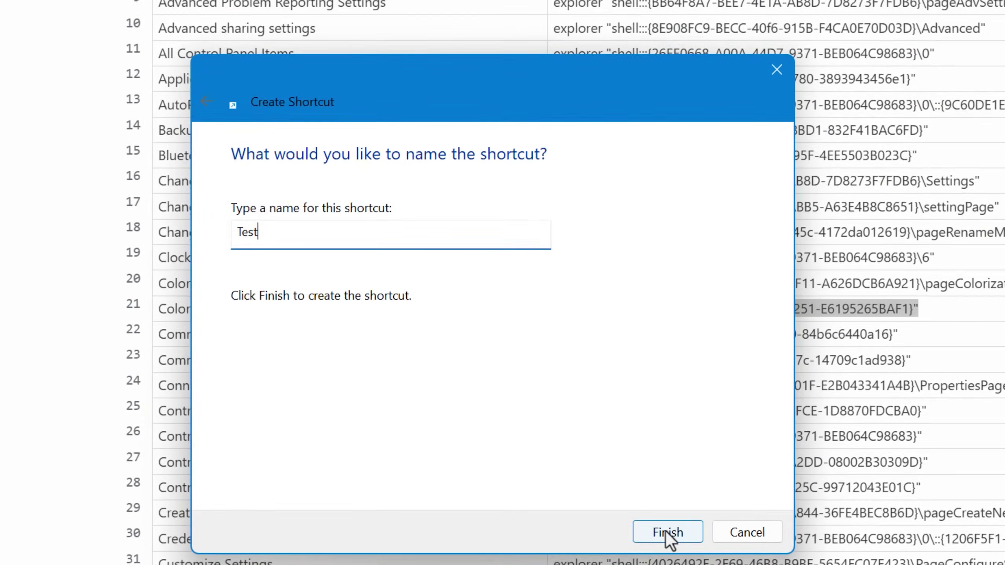
{"action": "left_click", "coordinate": [590, 529]}
{"action": "double_click", "coordinate": [82, 343]}
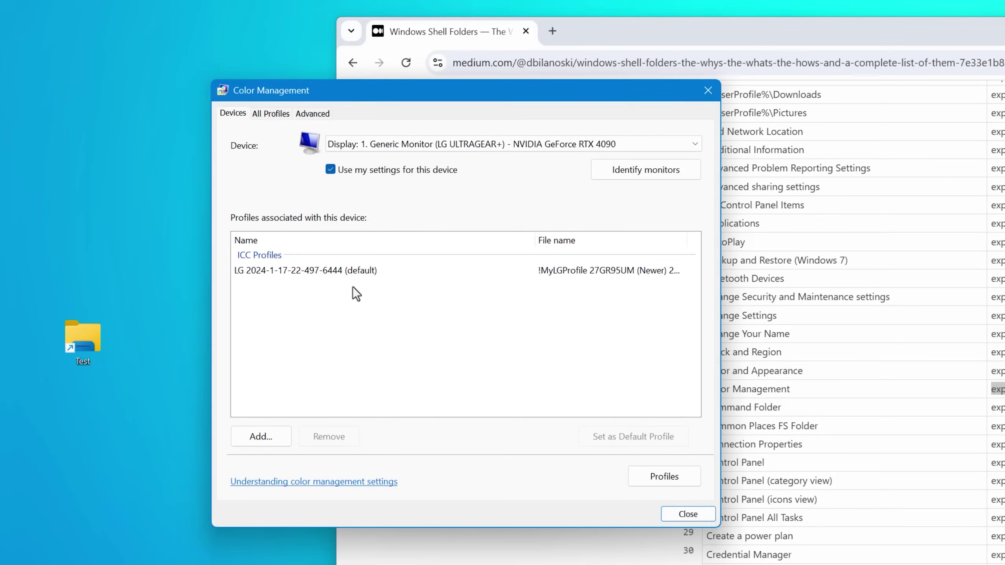
Close Color Management and reopen it by running the pasted shell::: command from Win+R.
{"action": "left_click", "coordinate": [691, 515]}
{"action": "key", "text": "super+r"}
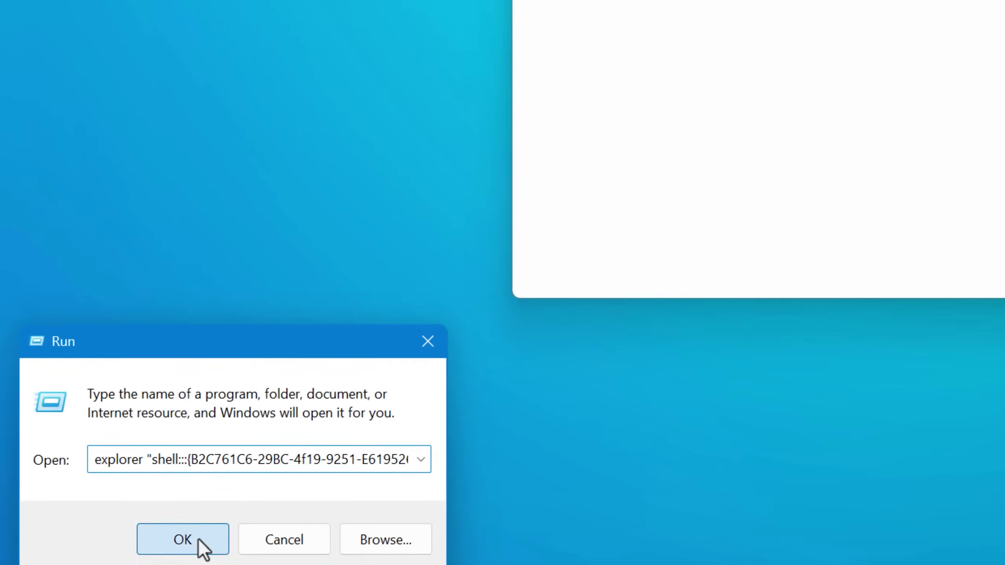
{"action": "left_click", "coordinate": [264, 411]}
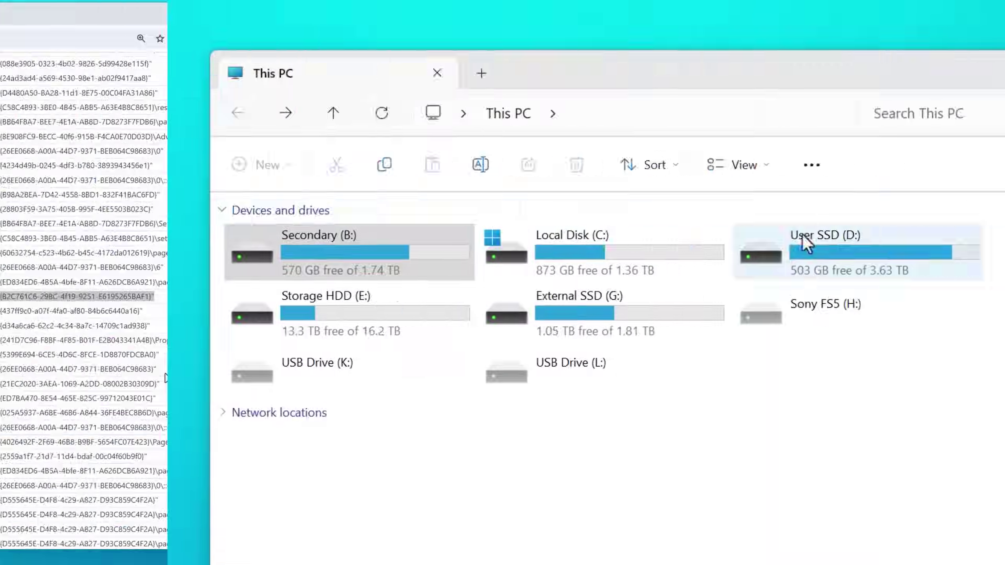
Enter shell:::{B2C761C6-29BC-4f19-9251-E6195265BAF1} in File Explorer's address bar to open Color Management.
{"action": "left_click", "coordinate": [507, 116]}
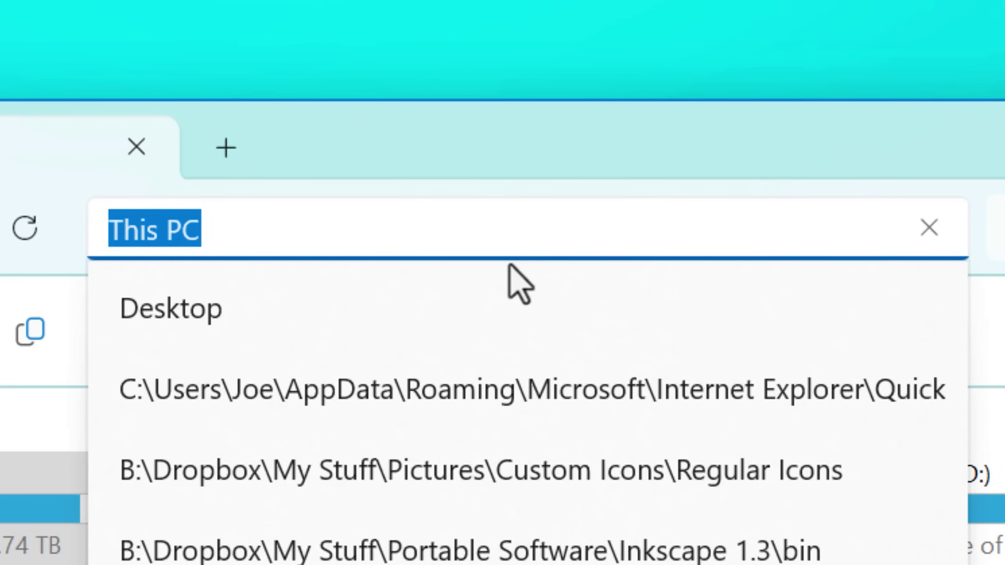
{"action": "left_click", "coordinate": [737, 252]}
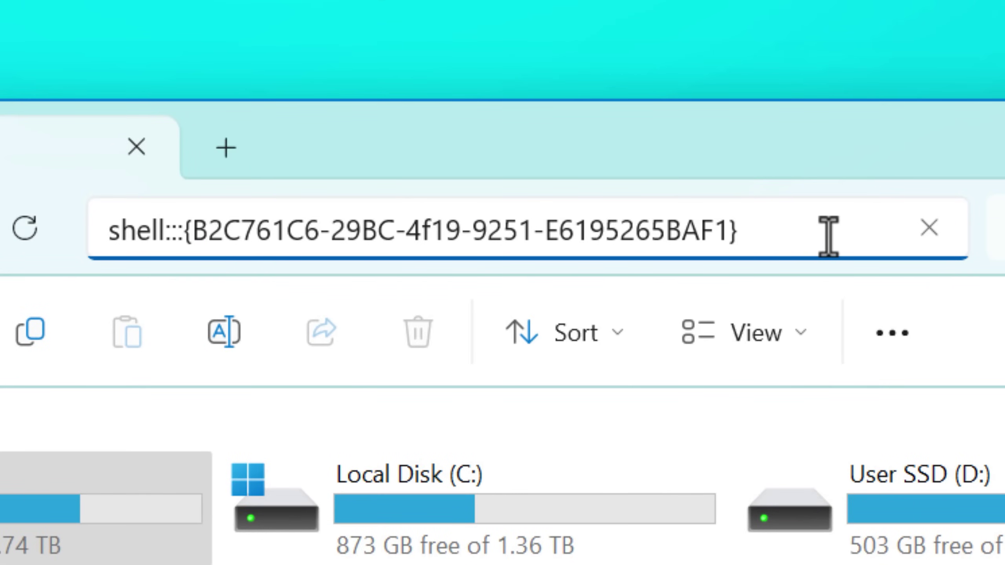
{"action": "key", "text": "Return"}
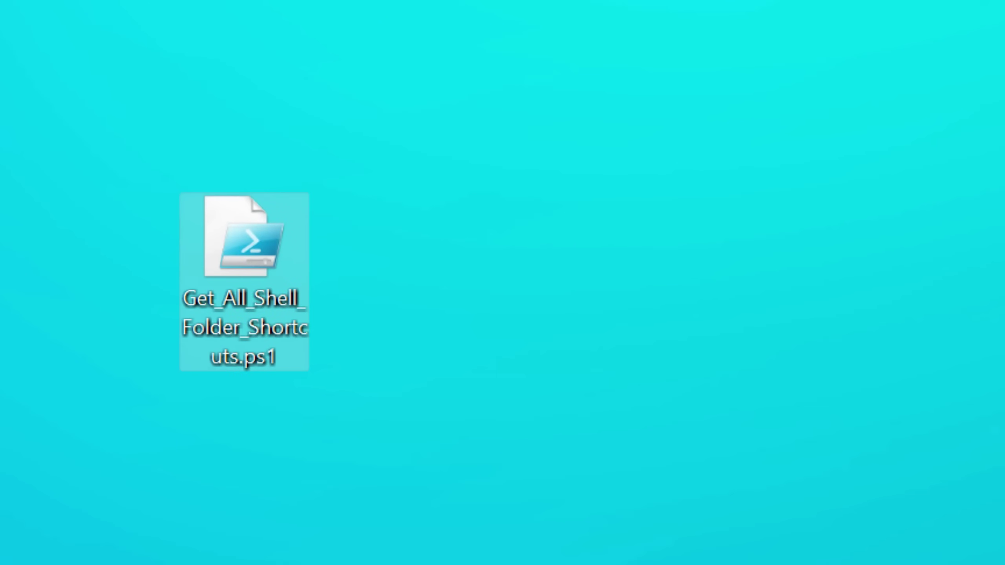
Run Get_All_Shell_Folder_Shortcuts.ps1 with PowerShell and browse the 162 generated CLSID shortcuts.
{"action": "right_click", "coordinate": [287, 210]}
{"action": "left_click", "coordinate": [543, 264]}
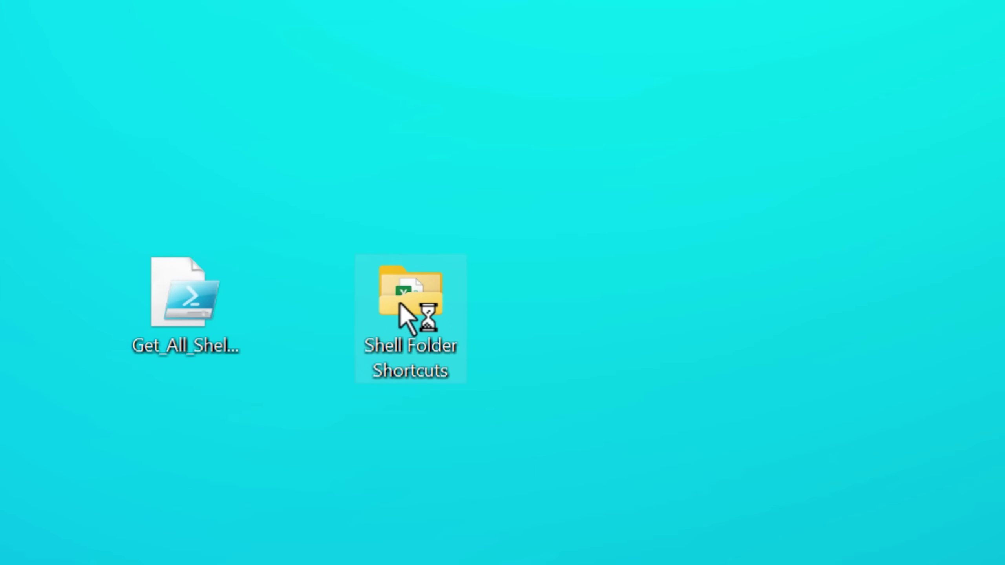
{"action": "double_click", "coordinate": [409, 303]}
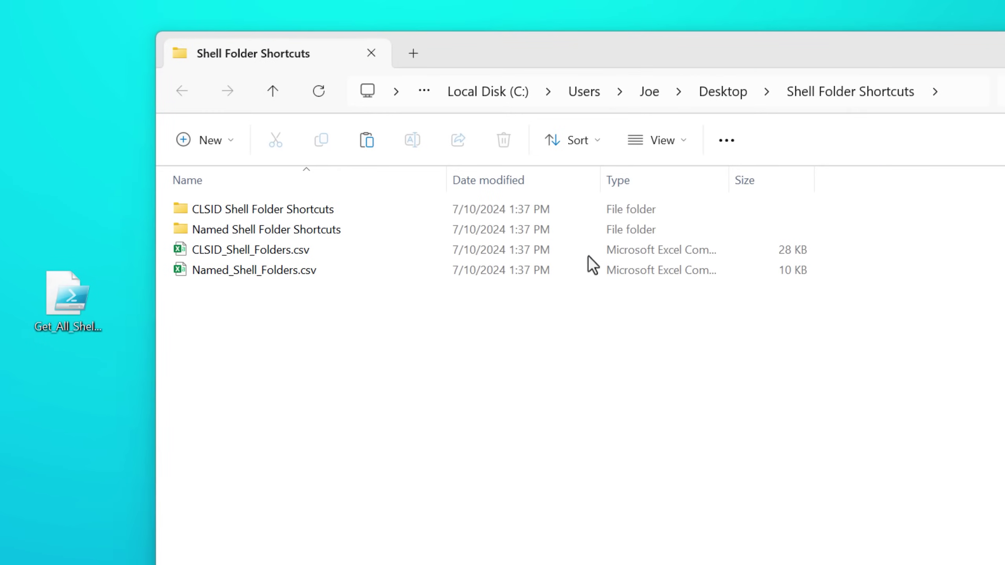
{"action": "double_click", "coordinate": [358, 210]}
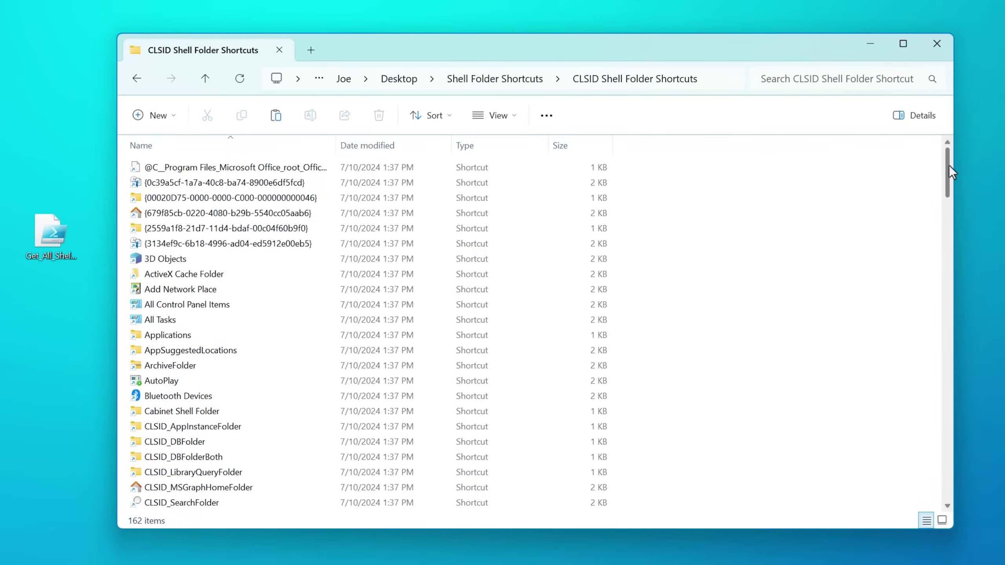
{"action": "left_click_drag", "start_coordinate": [953, 174], "coordinate": [936, 473]}
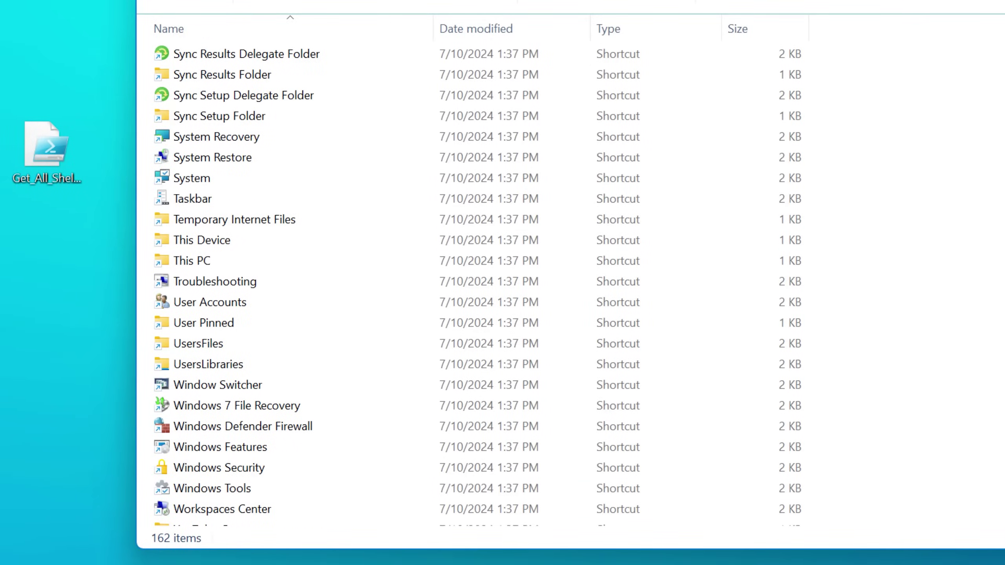
Return to Shell Folder Shortcuts and scroll through the 134 Named Shell Folder Shortcuts.
{"action": "key", "text": "alt+Left"}
{"action": "double_click", "coordinate": [329, 77]}
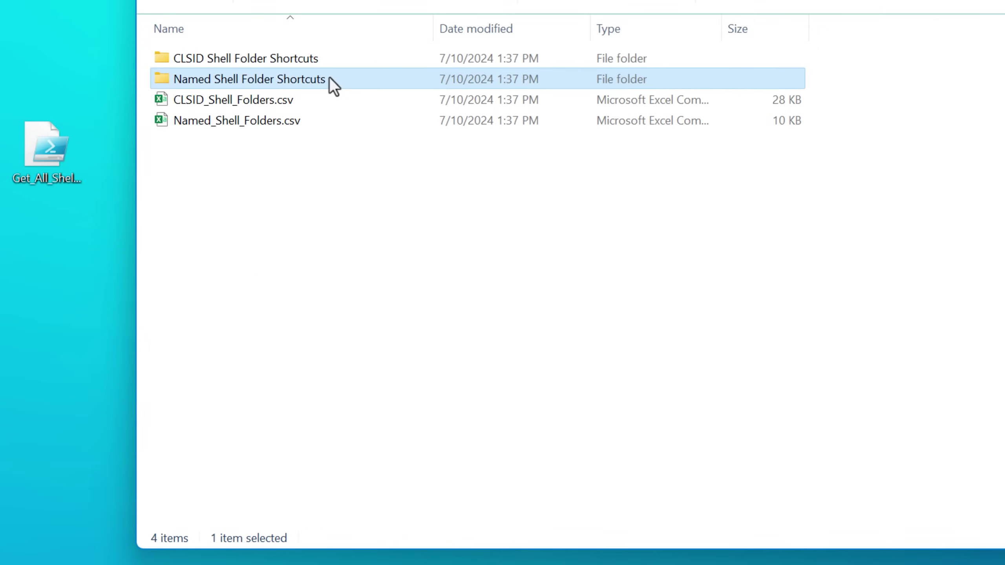
{"action": "scroll", "coordinate": [478, 285], "scroll_direction": "down", "scroll_amount": 10}
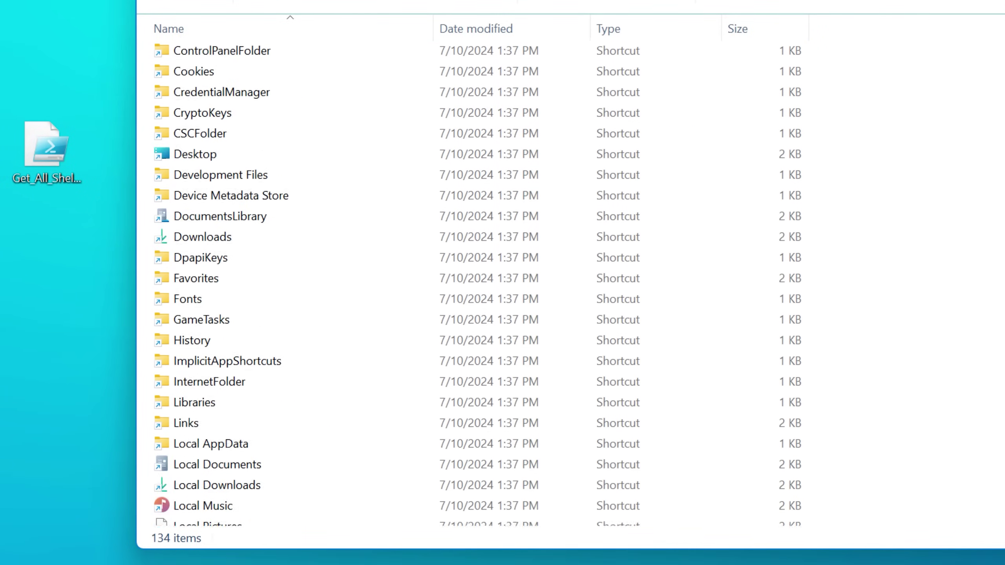
{"action": "scroll", "coordinate": [478, 284], "scroll_direction": "down", "scroll_amount": 6}
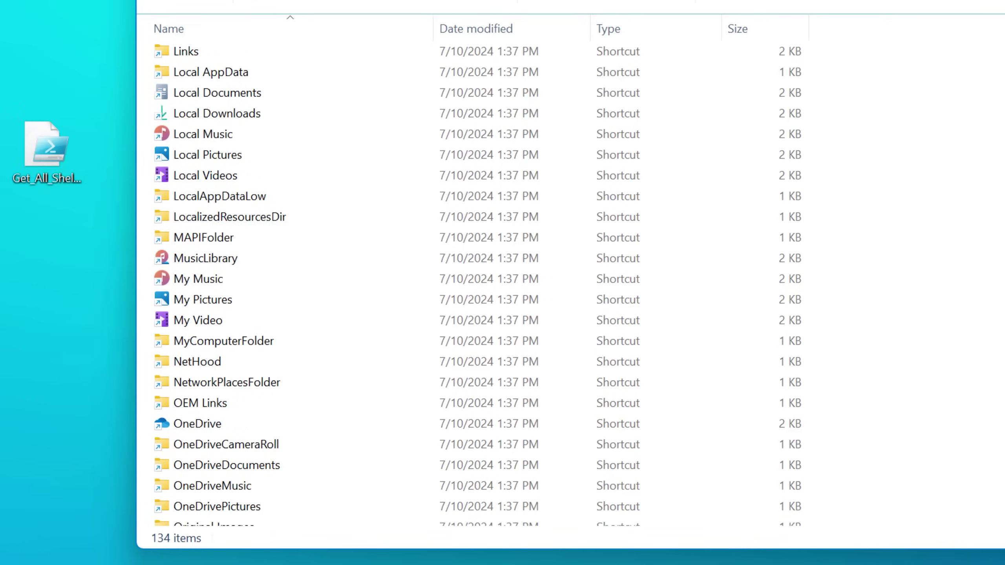
{"action": "scroll", "coordinate": [479, 284], "scroll_direction": "down", "scroll_amount": 6}
{"action": "scroll", "coordinate": [479, 284], "scroll_direction": "down", "scroll_amount": 12}
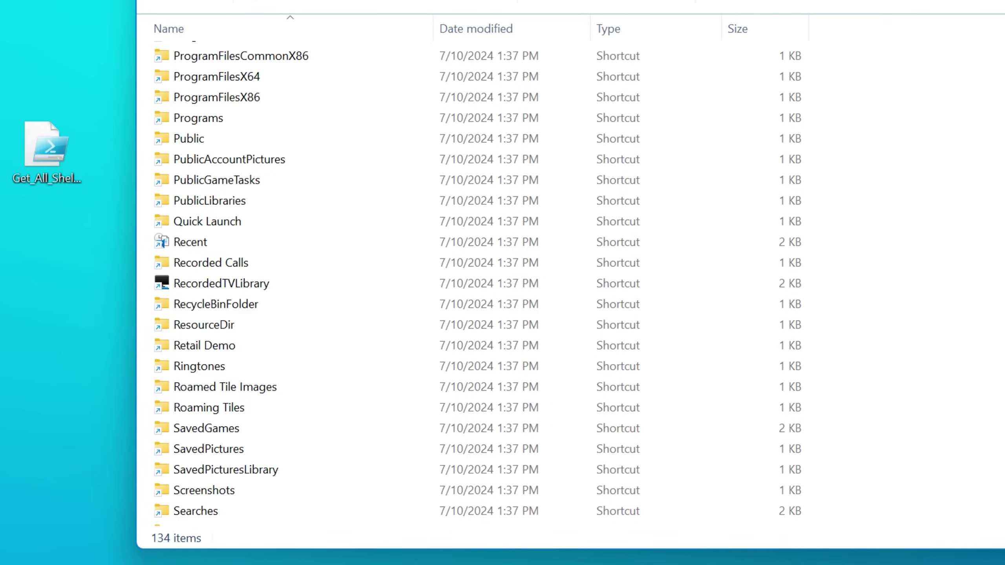